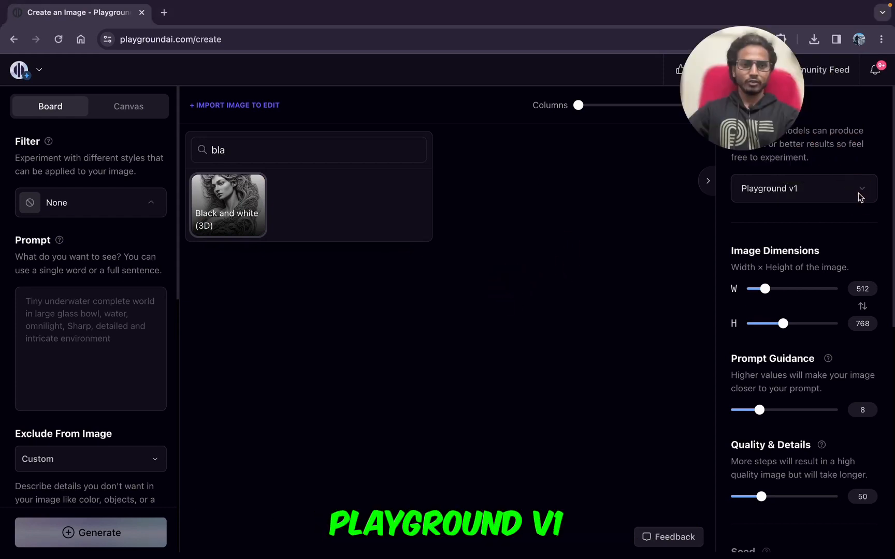
Step: Switch the model to Stable Diffusion XL and return it to Playground v1
left_click(861, 192)
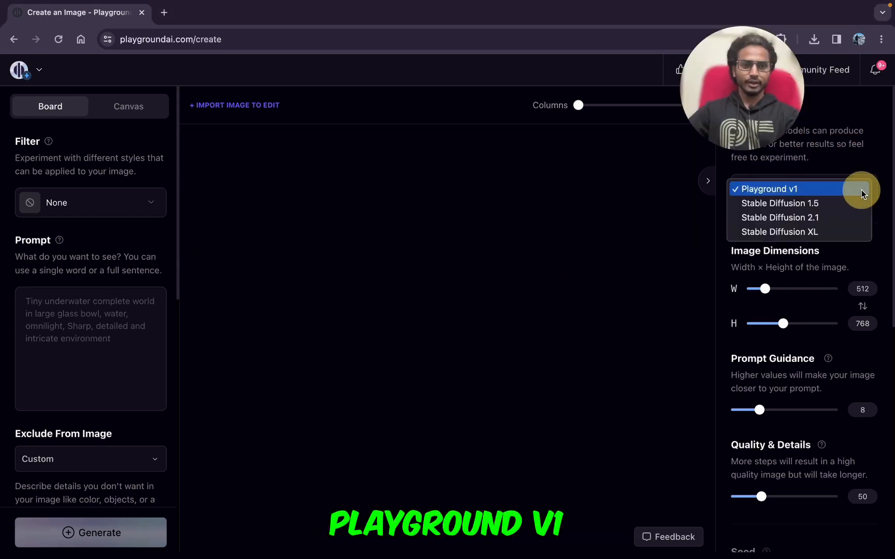
left_click(818, 233)
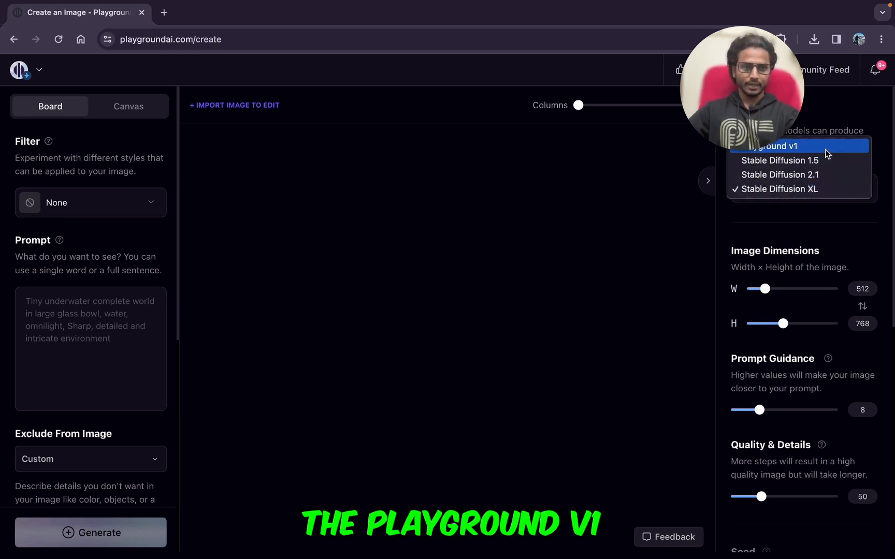
left_click(825, 149)
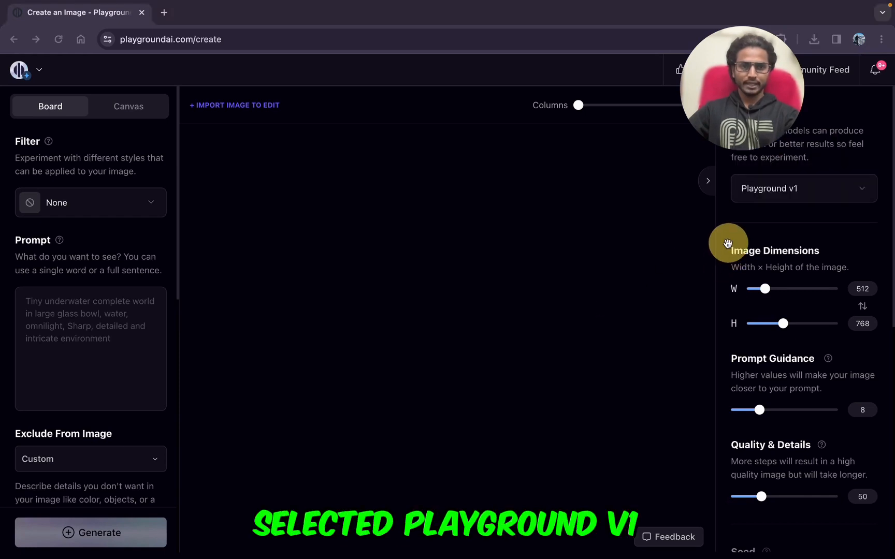
Step: Search the filters for "bla" and apply the Black and white (3D) filter
left_click(78, 209)
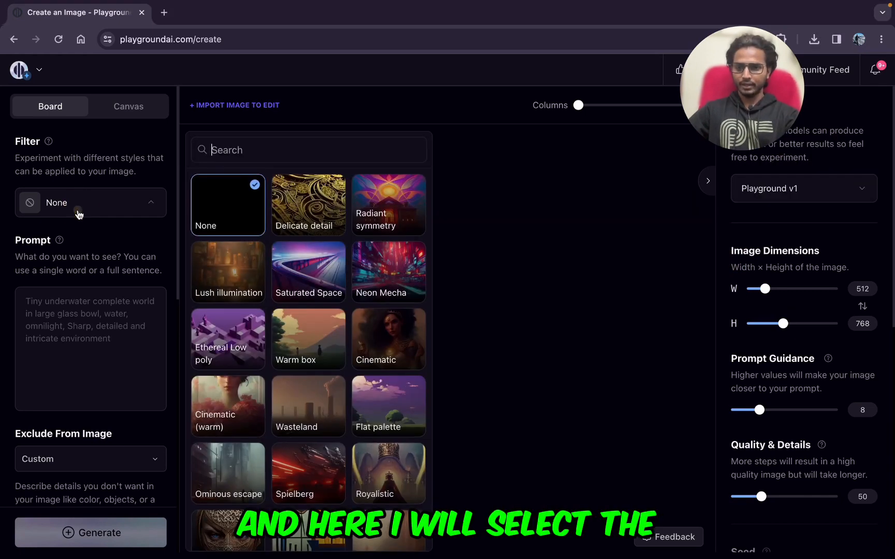
type("bla")
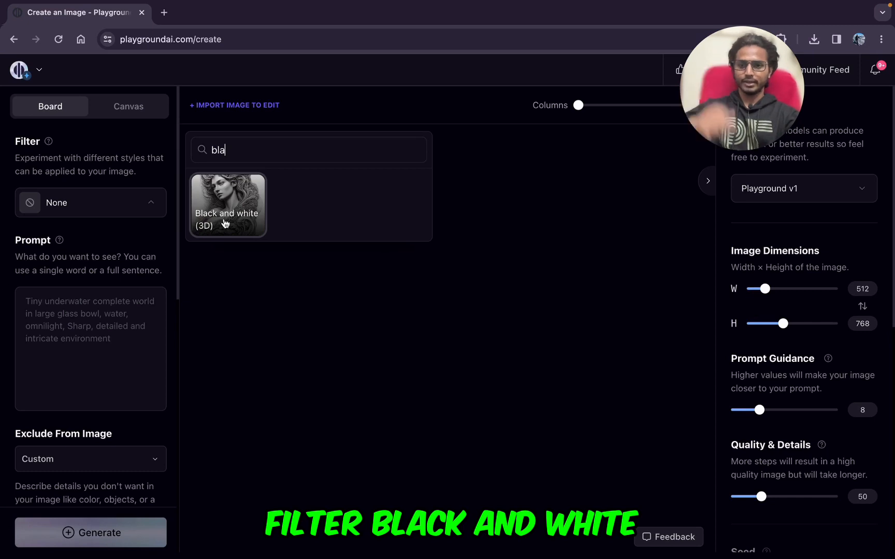
left_click(215, 207)
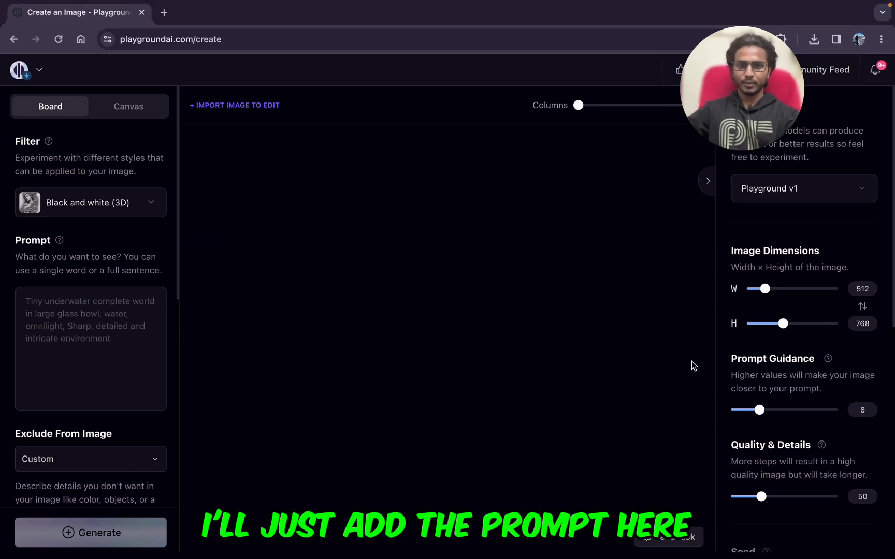
Step: Enter the prompt "Portrait of a woman, raining , going to the office, corporate world"
left_click(60, 307)
type("Portrait of a woman, raining , going to the office, corporate world")
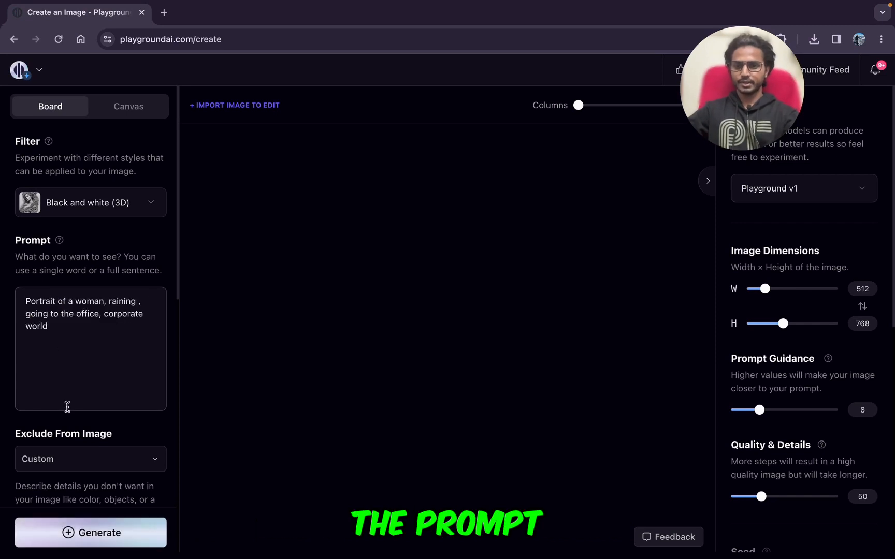
Step: Review the exclusion text, image-to-image and control traits, along with the model, dimensions, guidance, quality, seed, sampler and image count settings
scroll(68, 407, "down", 3)
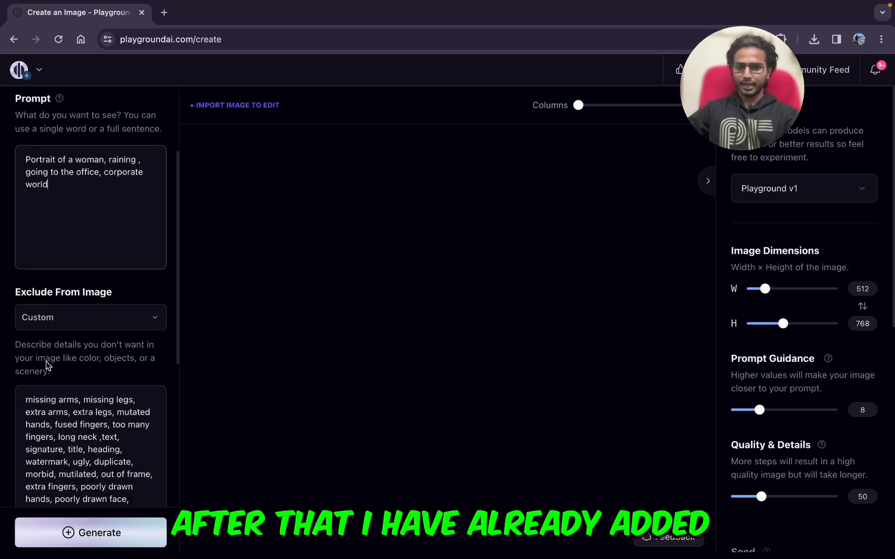
scroll(46, 366, "down", 6)
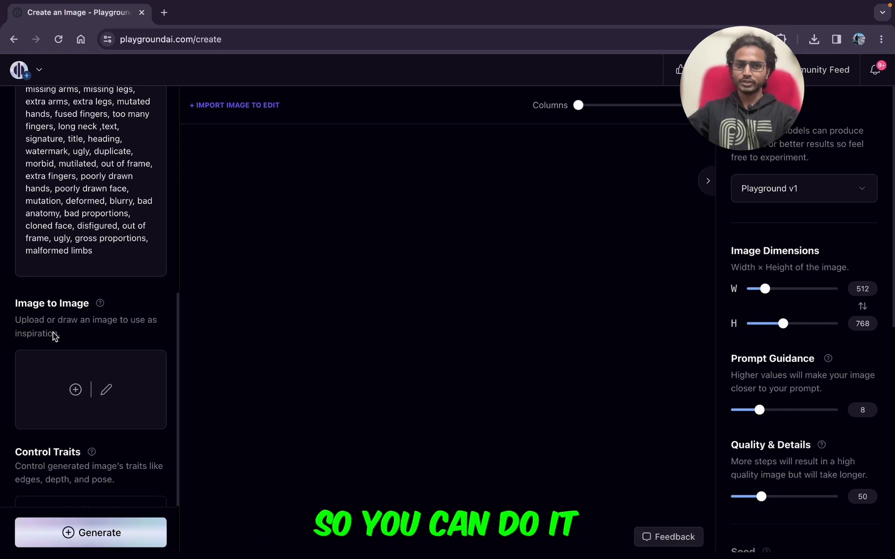
scroll(48, 329, "down", 2)
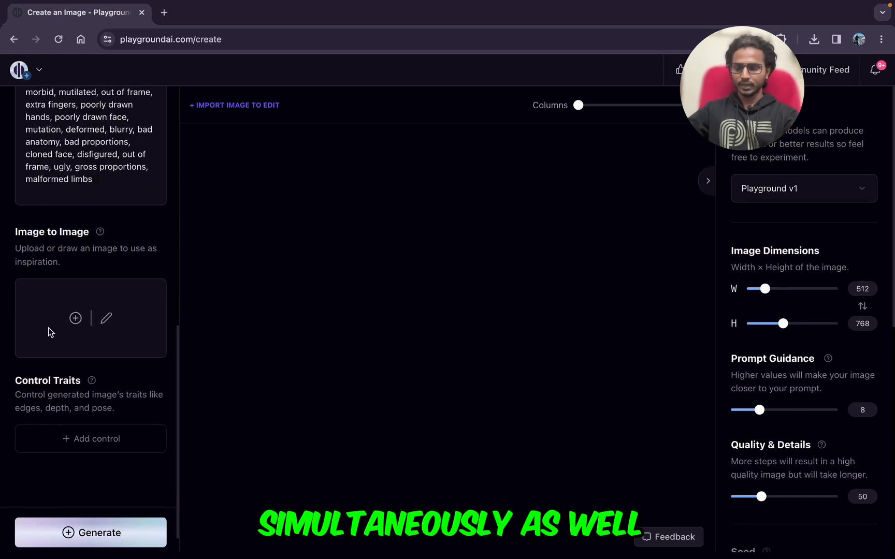
scroll(41, 312, "down", 1)
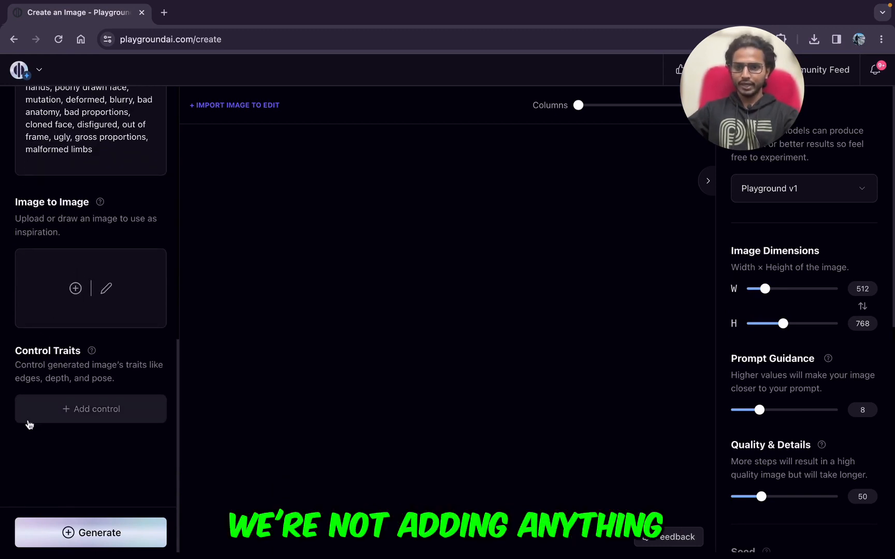
scroll(2, 459, "up", 10)
left_click(378, 179)
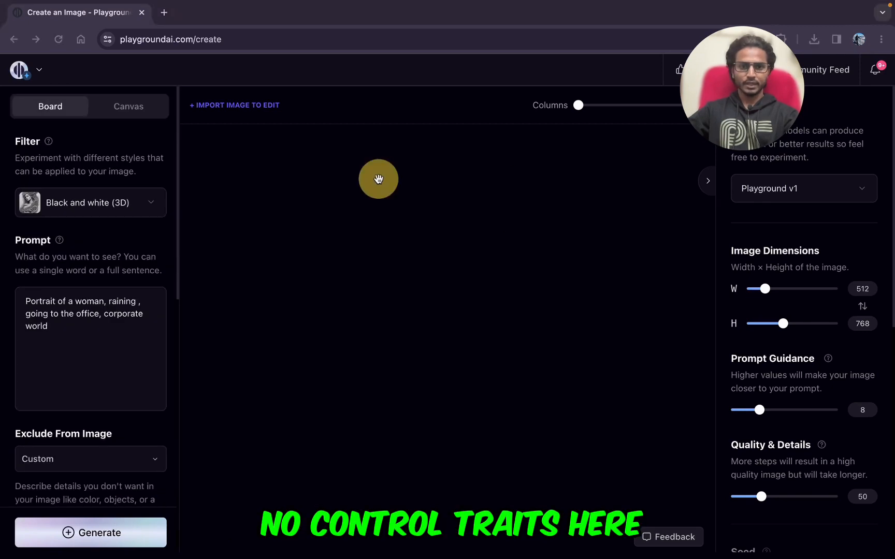
left_click_drag(737, 88, 642, 90)
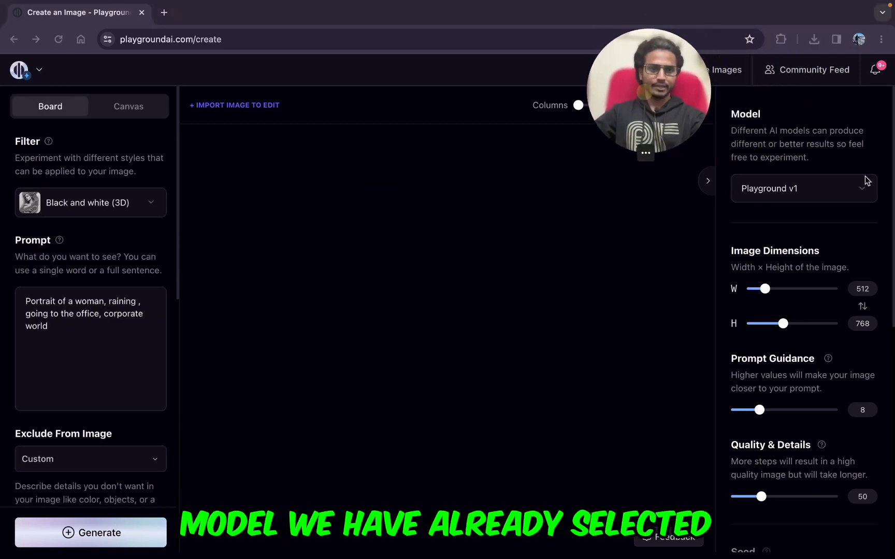
scroll(794, 306, "down", 1)
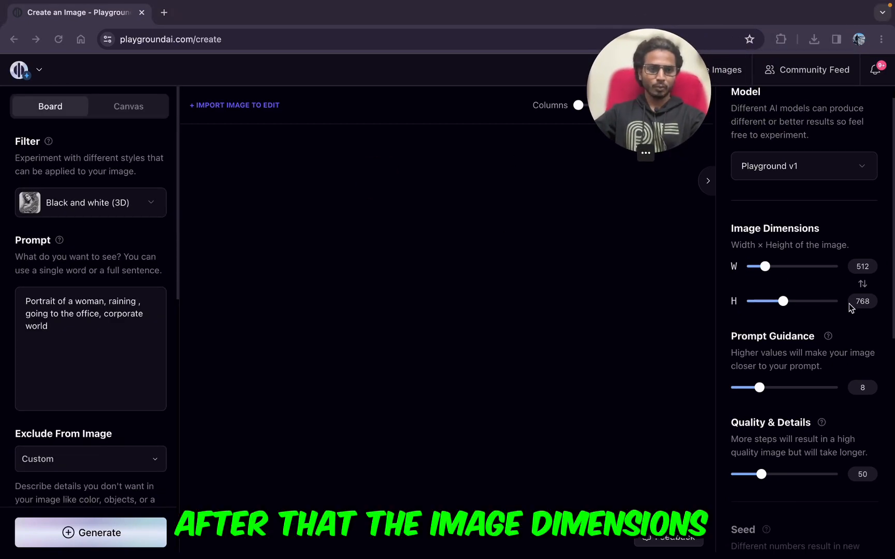
scroll(792, 301, "down", 2)
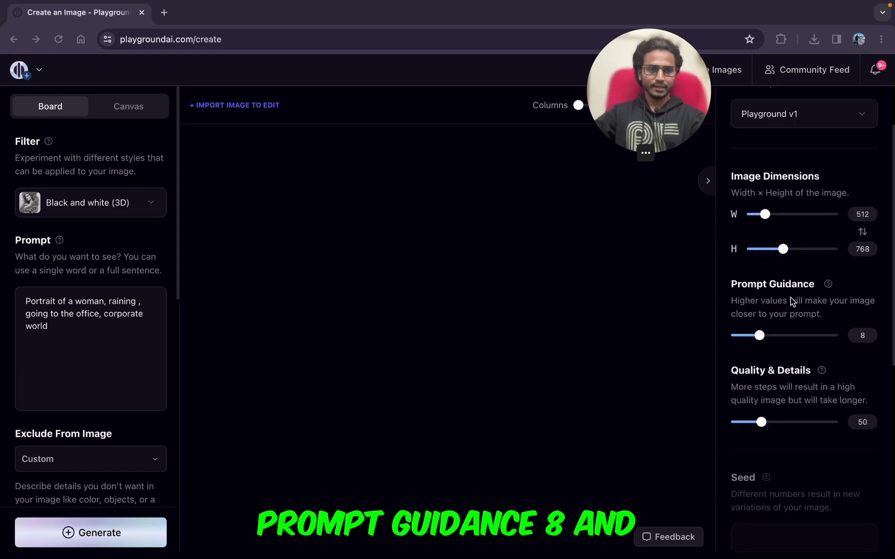
scroll(841, 348, "down", 5)
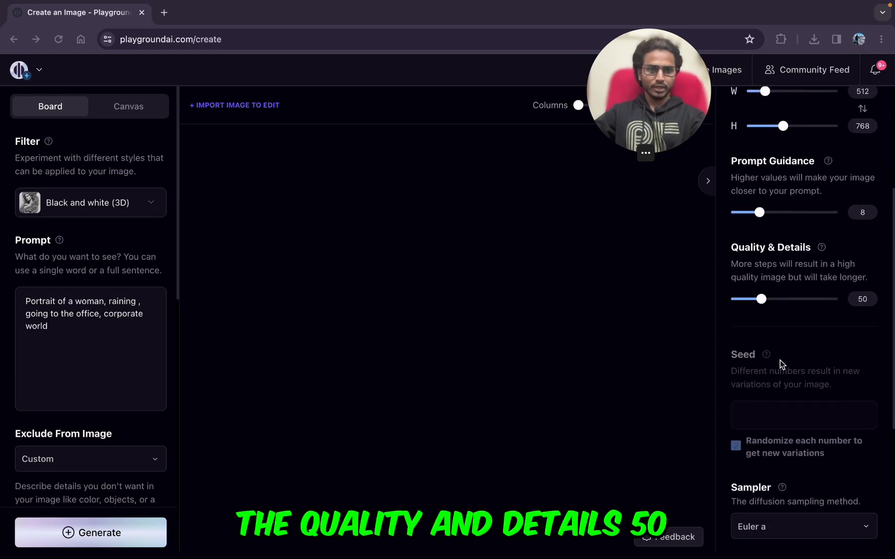
scroll(850, 344, "down", 6)
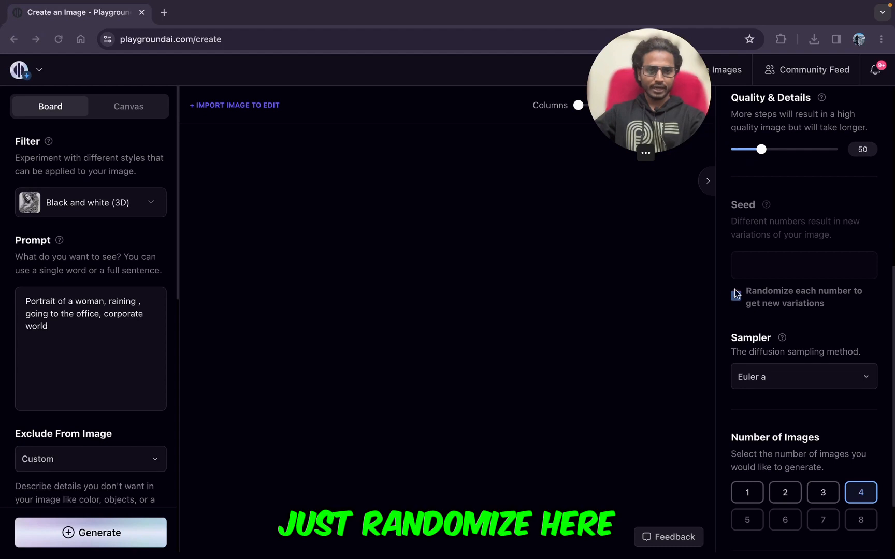
scroll(719, 398, "down", 3)
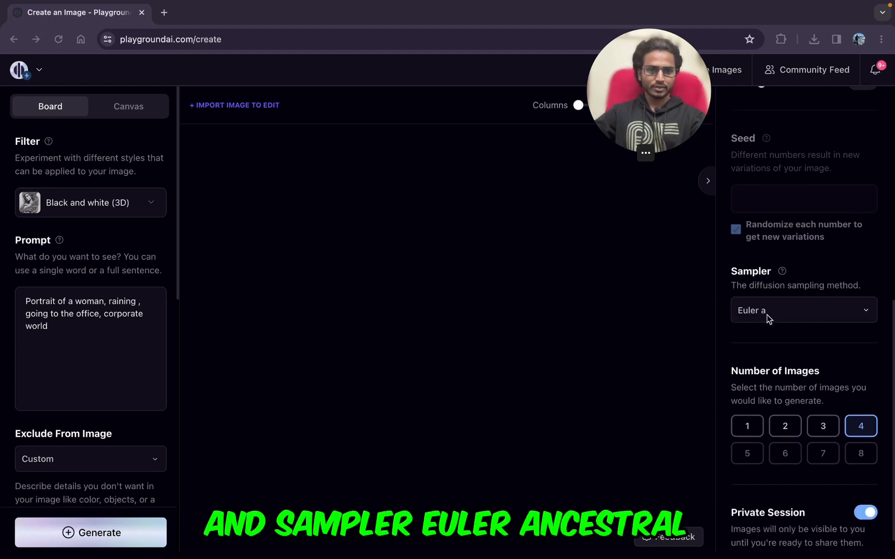
scroll(766, 315, "down", 1)
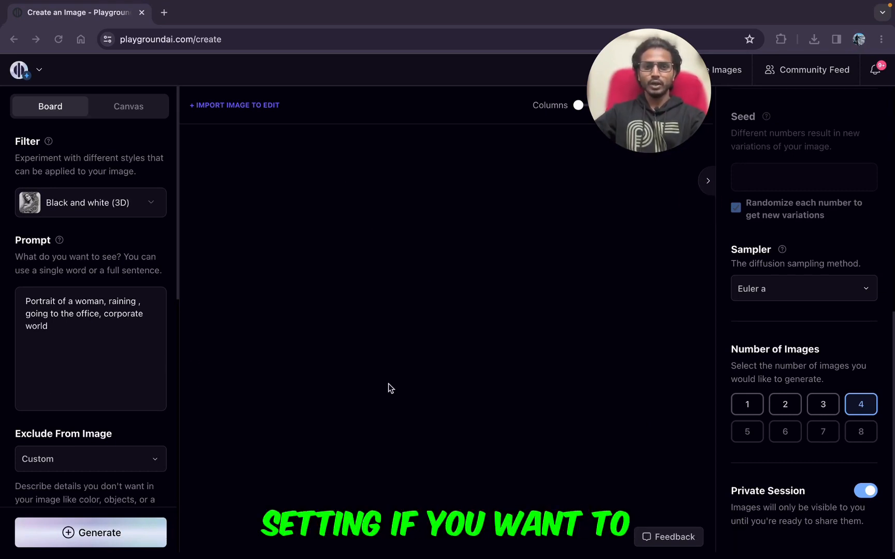
Step: Generate four images from the rainy portrait prompt and look over the first batch
left_click(78, 534)
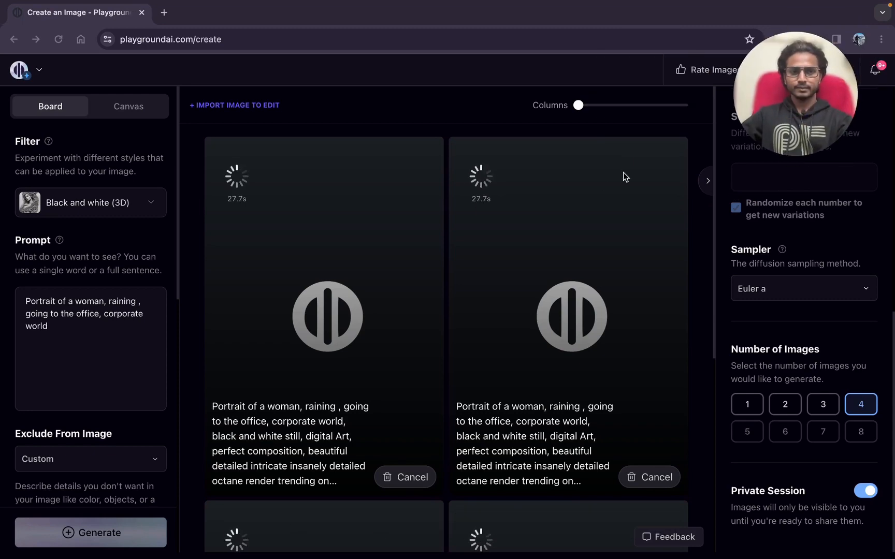
scroll(390, 298, "down", 5)
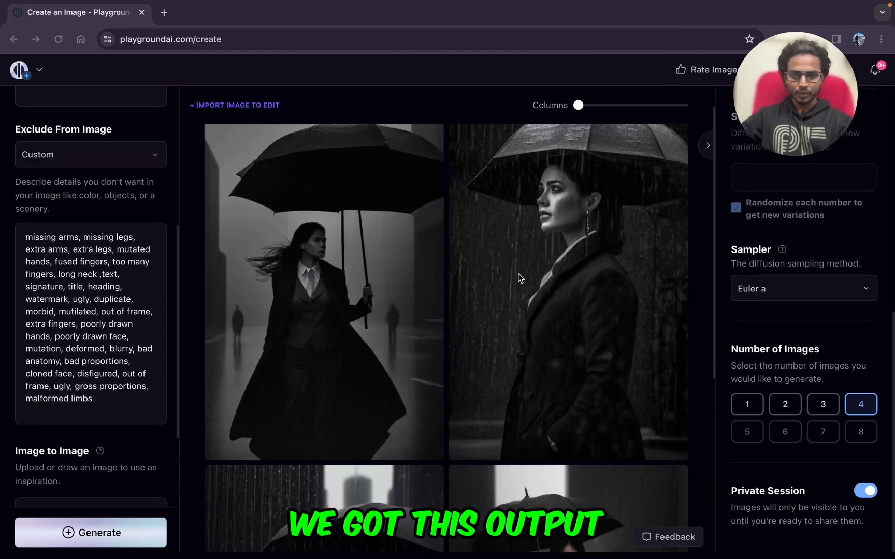
scroll(386, 417, "up", 6)
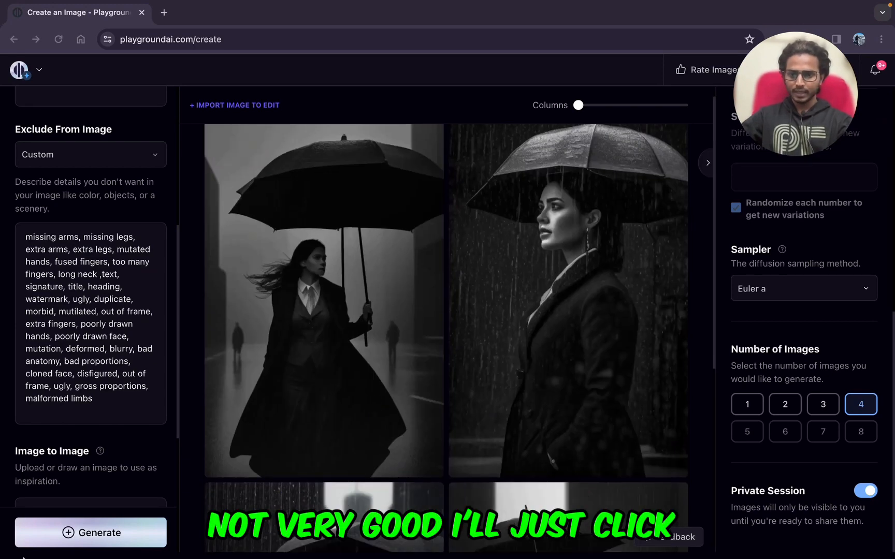
Step: Generate a second batch of four images with the same prompt and settings, and compare it with the earlier one
left_click(69, 534)
scroll(459, 306, "down", 5)
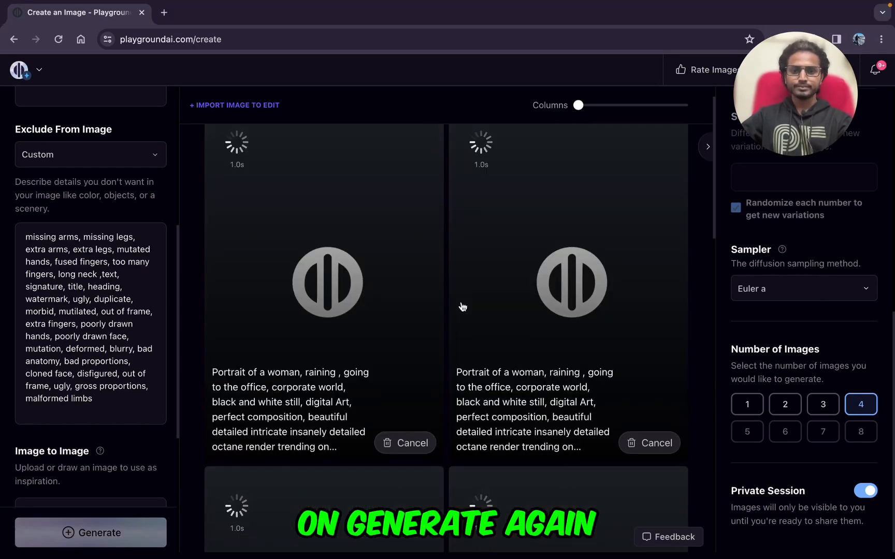
scroll(377, 339, "up", 6)
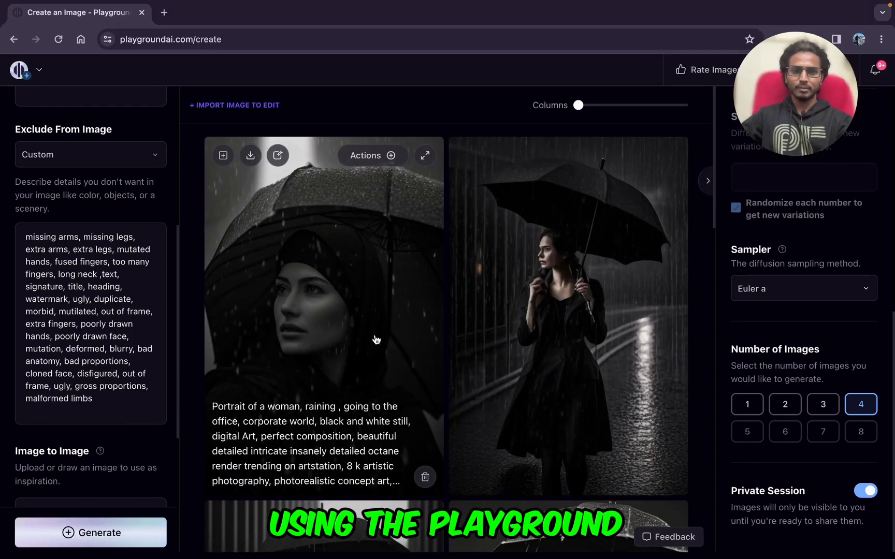
scroll(362, 327, "down", 7)
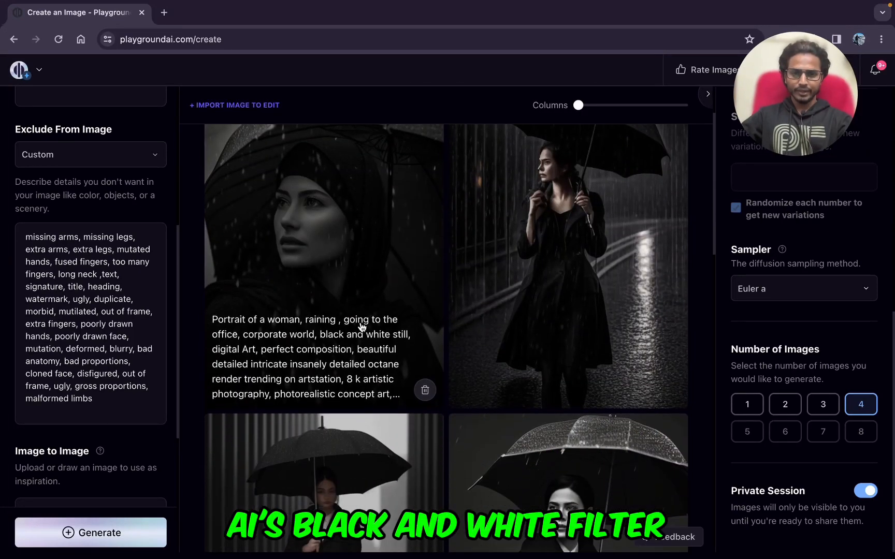
scroll(361, 327, "up", 1)
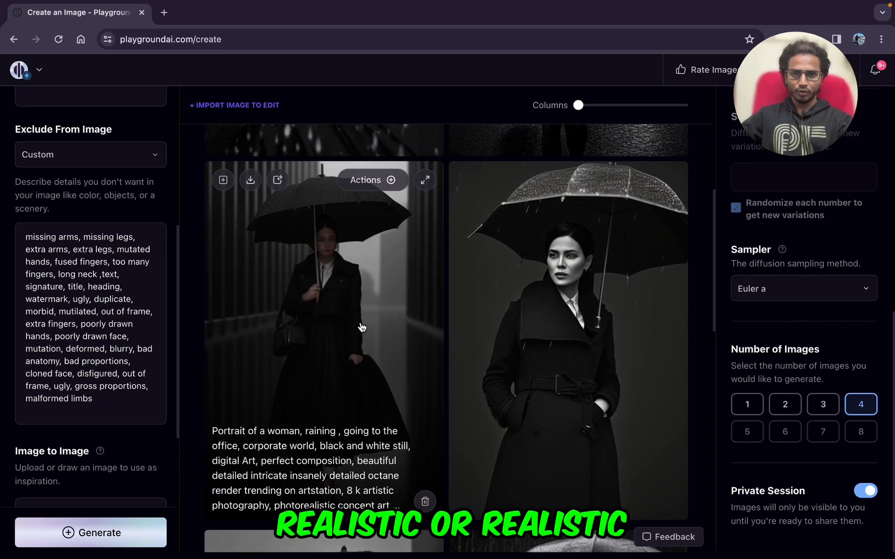
scroll(645, 227, "up", 6)
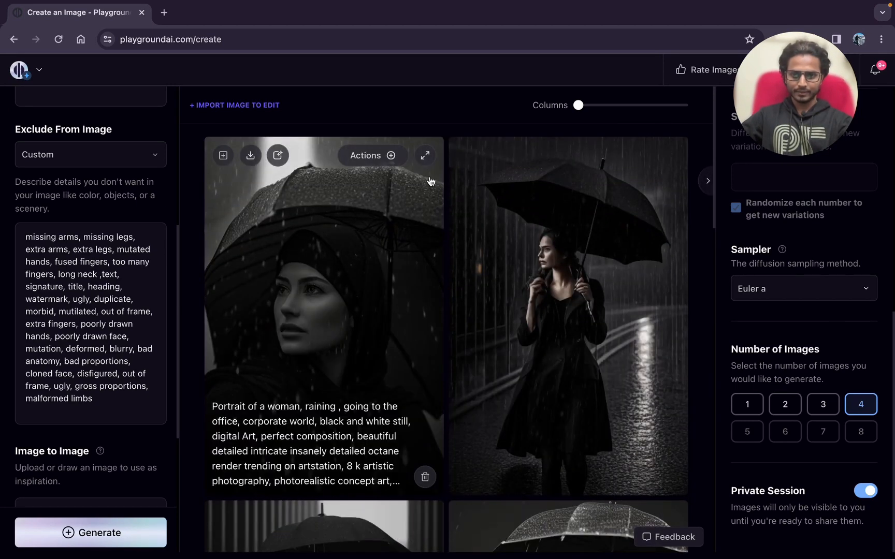
Step: Examine the headscarf portrait, the belted-coat portrait and the woman on the wet street at enlarged size, and browse both batches
left_click(425, 157)
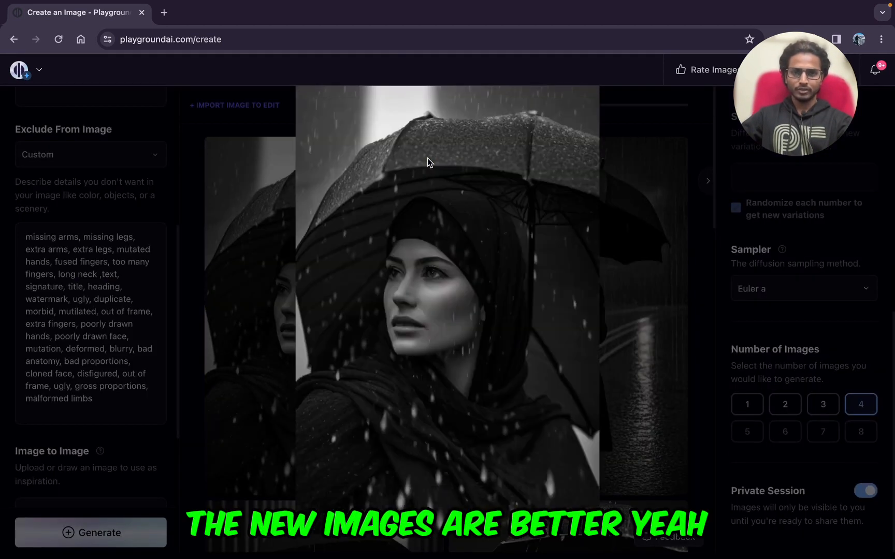
left_click(199, 371)
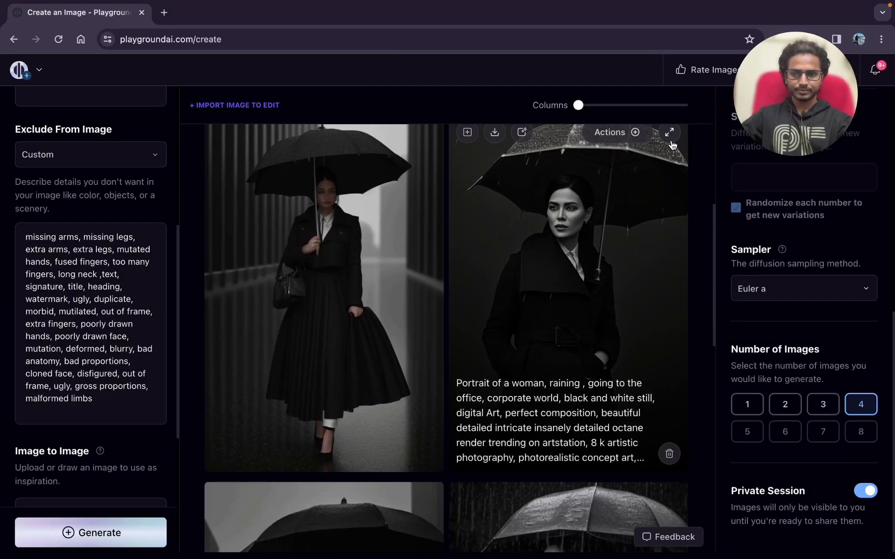
left_click(670, 134)
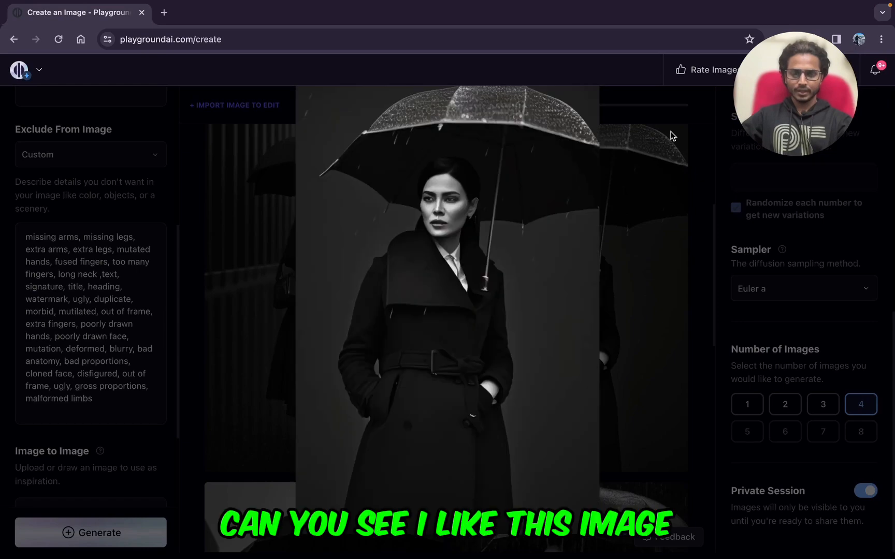
left_click(253, 312)
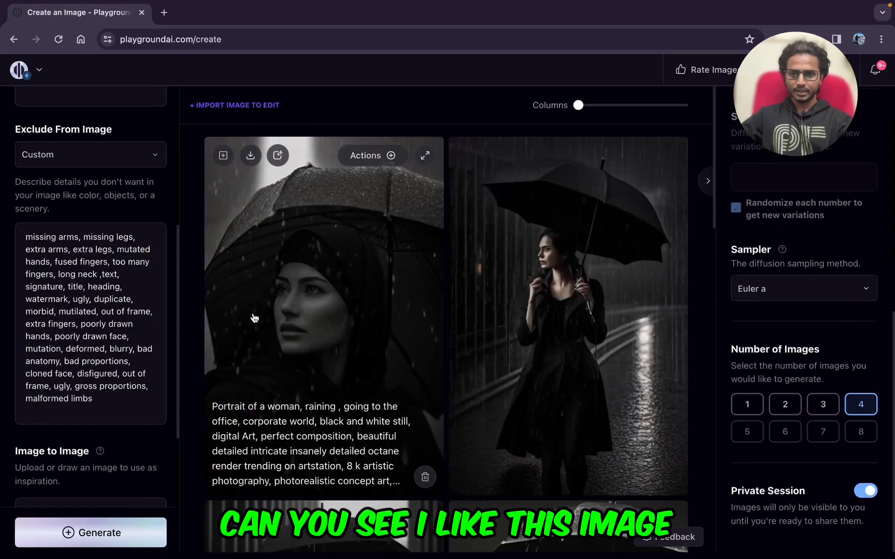
left_click(670, 152)
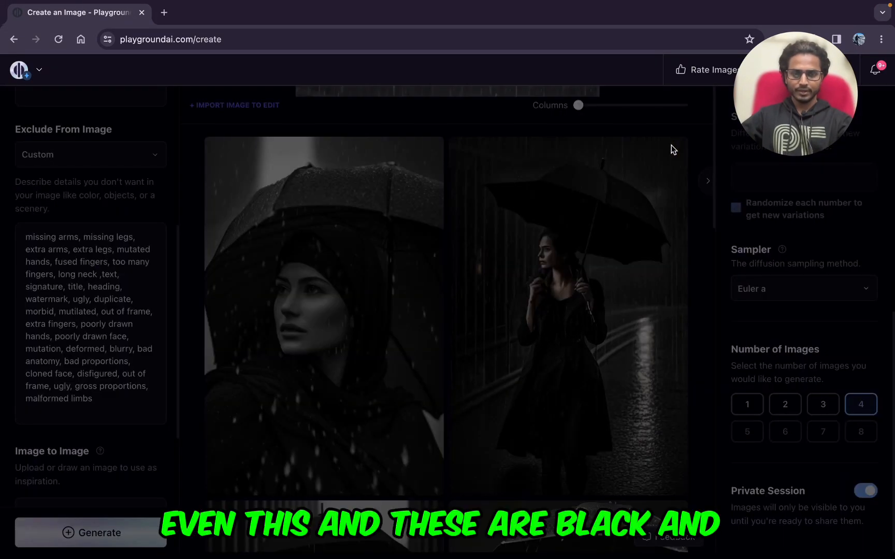
left_click(276, 373)
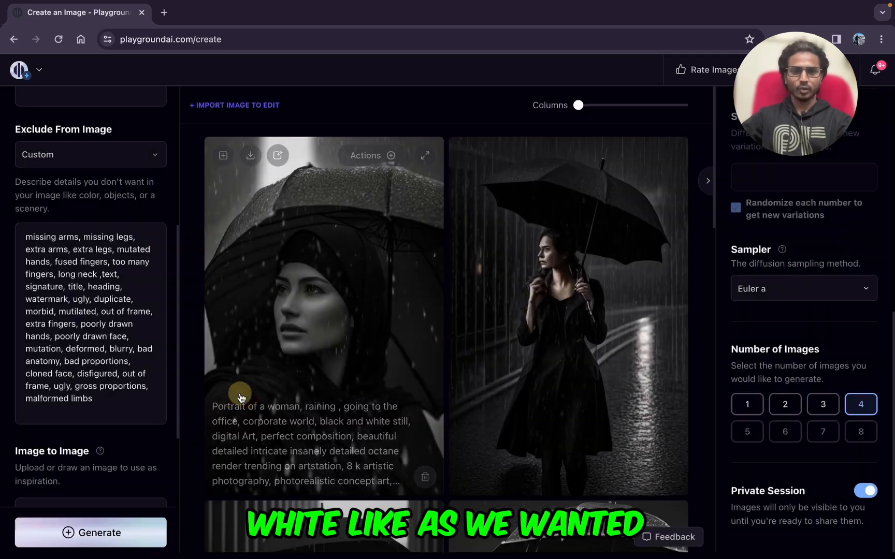
scroll(241, 398, "down", 5)
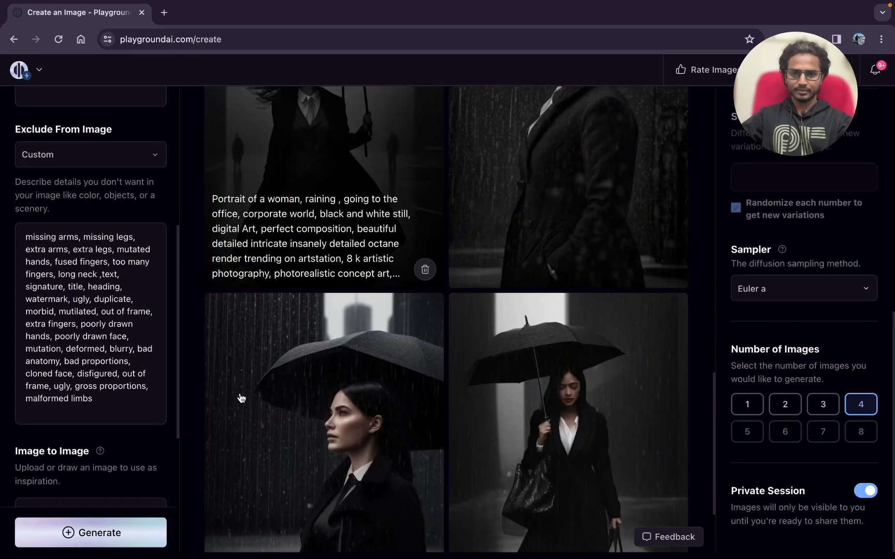
scroll(241, 397, "up", 5)
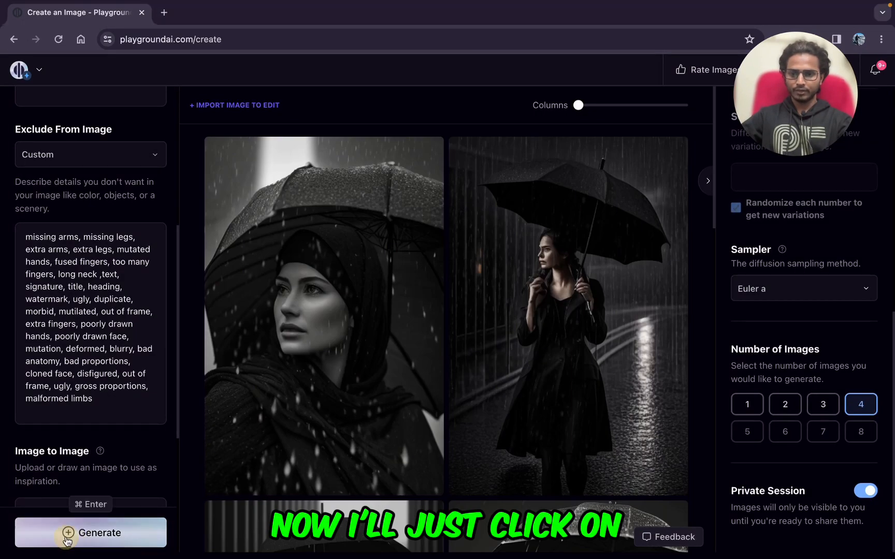
Step: Generate another batch of four images with the rainy portrait prompt and look over the new pictures
left_click(66, 538)
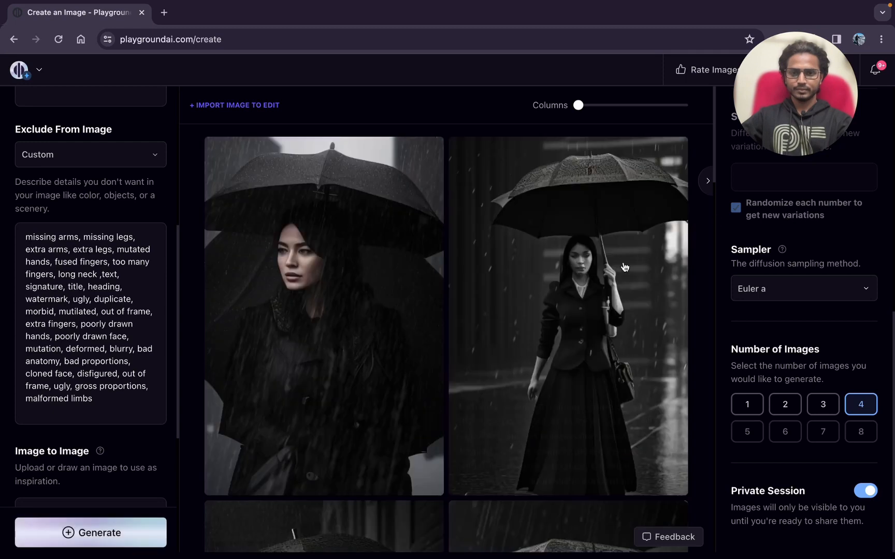
scroll(497, 393, "down", 5)
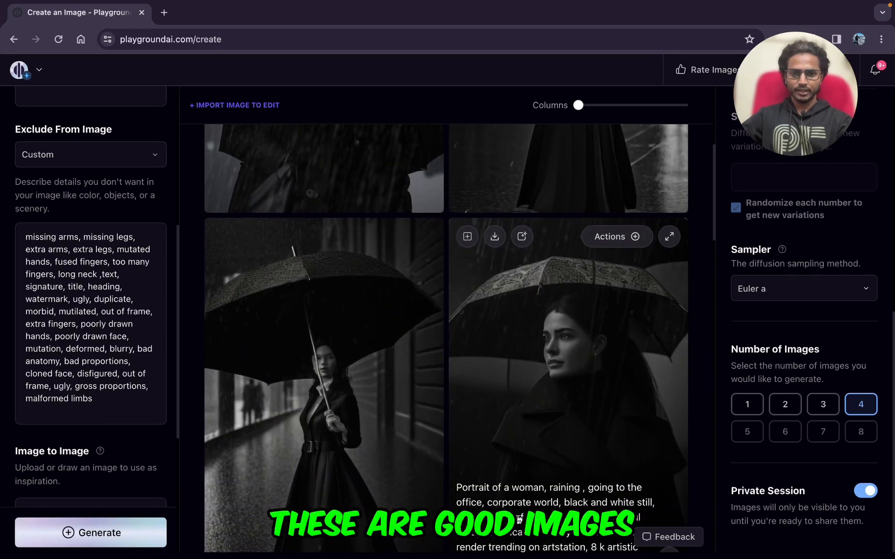
scroll(456, 403, "down", 8)
scroll(379, 329, "down", 6)
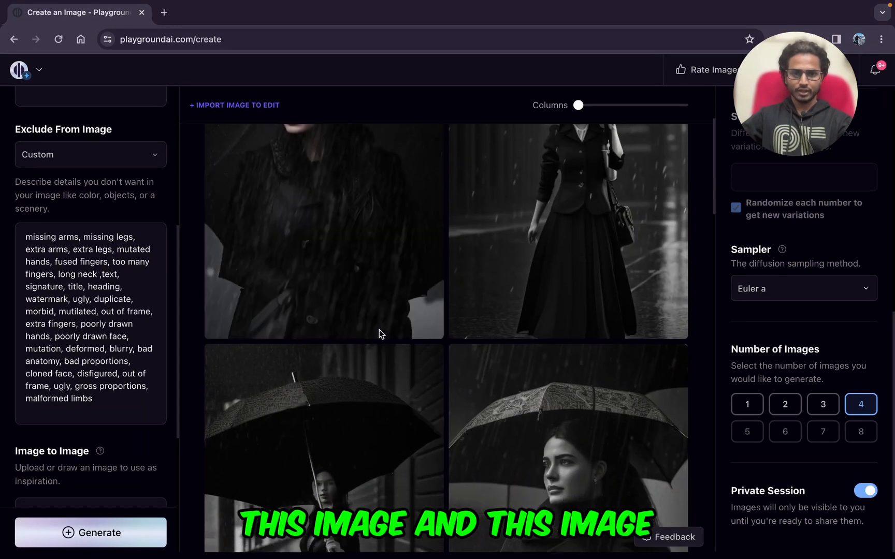
Step: Examine the portrait of the woman in the high-collared coat at enlarged size and compare the newest batch with the earlier images
left_click(672, 174)
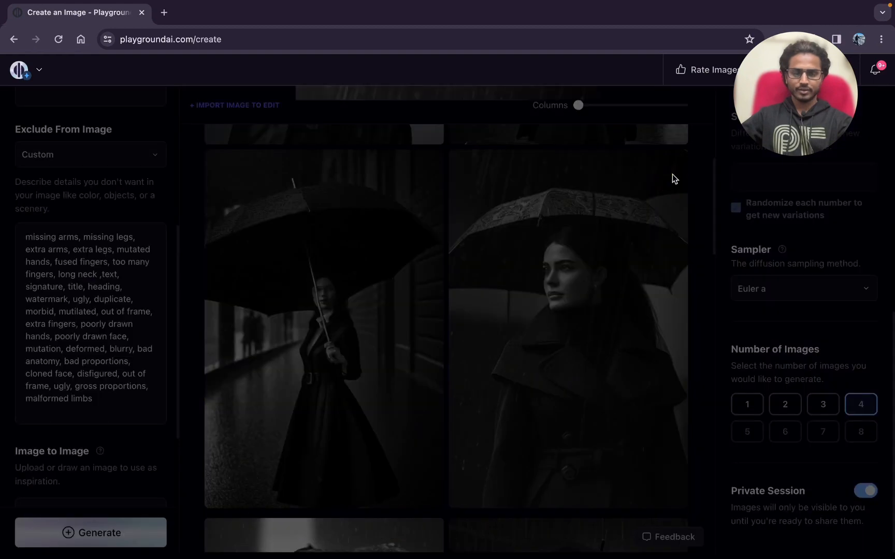
scroll(309, 332, "up", 7)
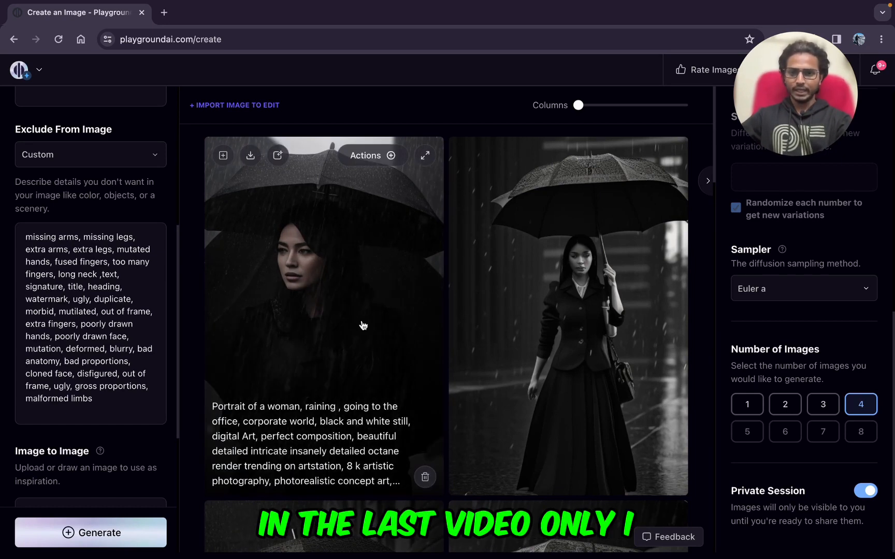
scroll(352, 336, "down", 10)
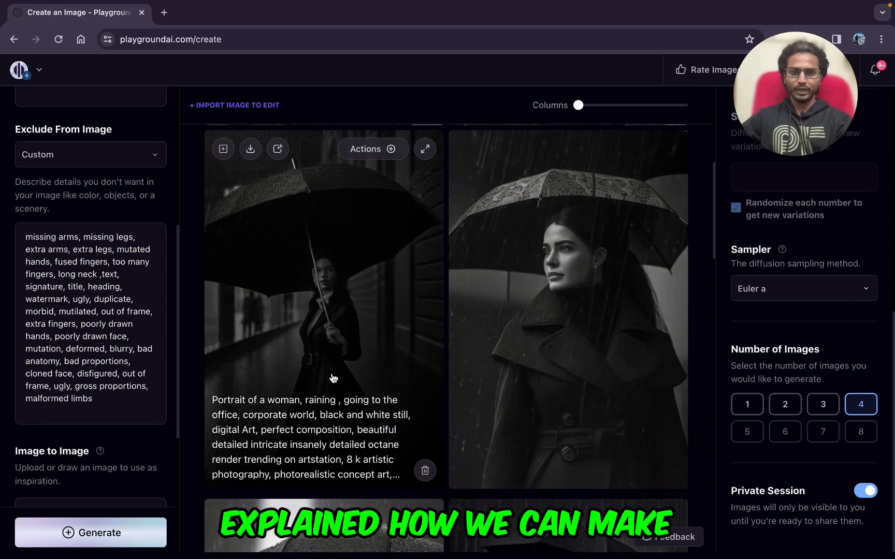
scroll(332, 378, "down", 4)
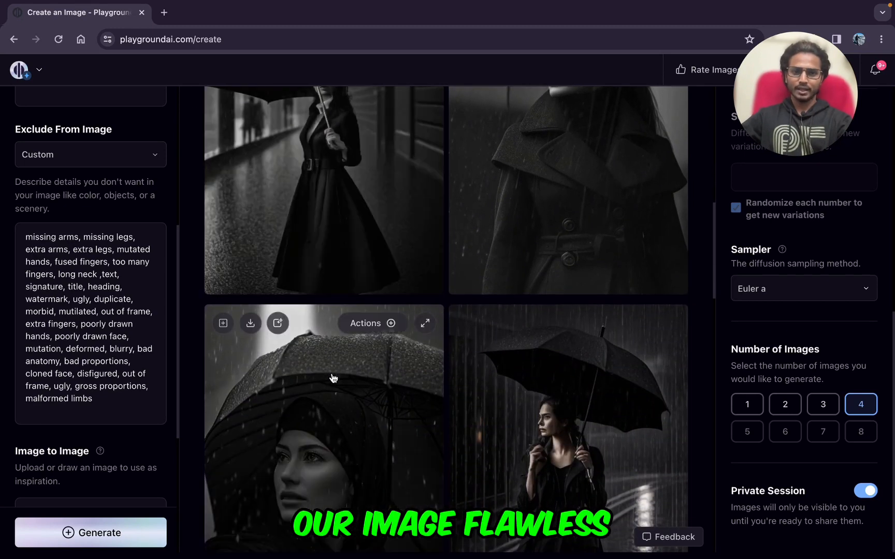
scroll(333, 377, "up", 15)
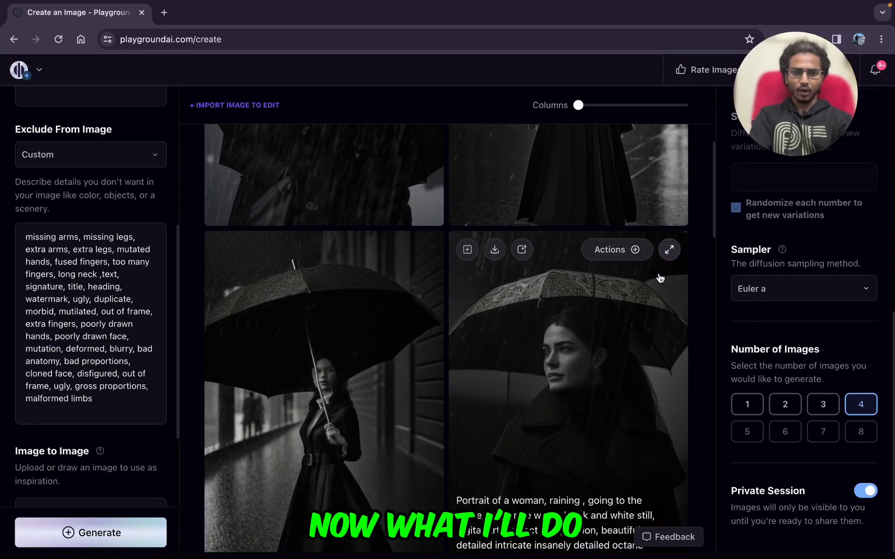
Step: Switch the image model to Stable Diffusion XL
scroll(781, 140, "up", 5)
left_click_drag(781, 140, 622, 169)
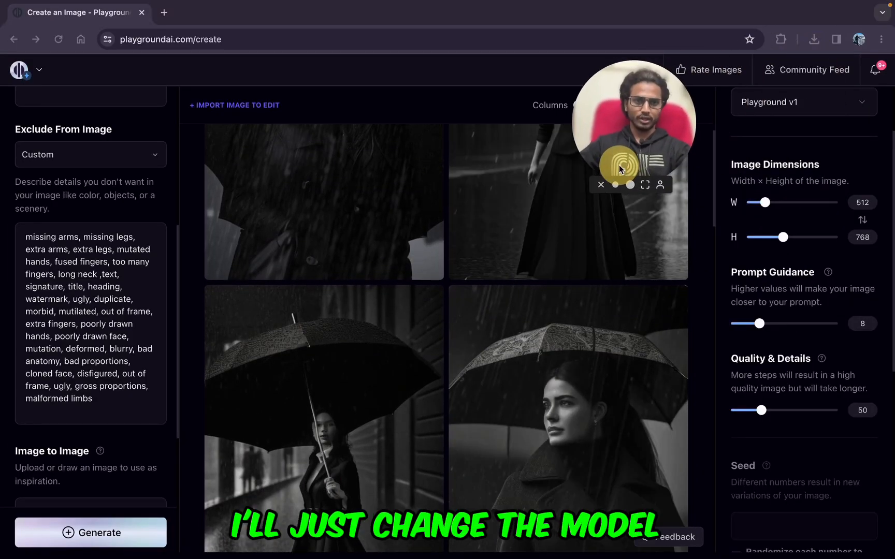
scroll(863, 194, "up", 3)
left_click(862, 195)
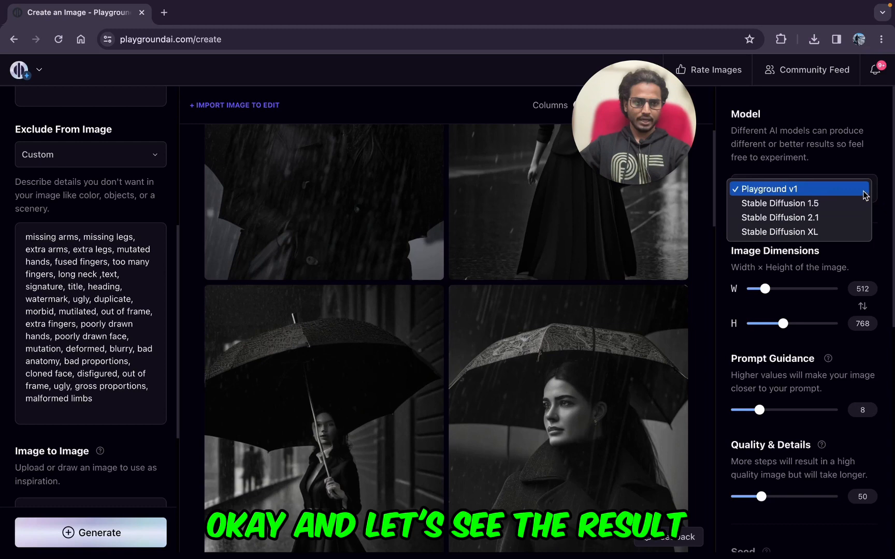
left_click(813, 233)
left_click_drag(662, 138, 825, 109)
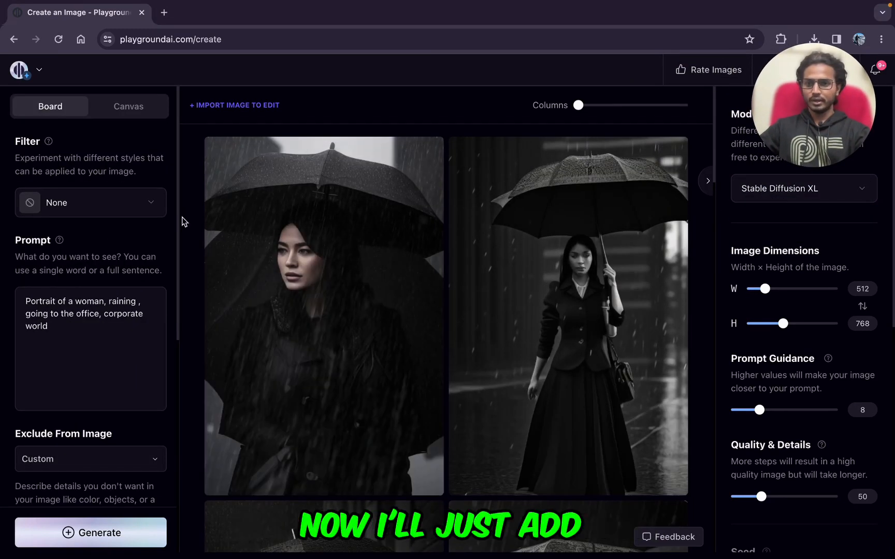
Step: Find the Black and white (3D) filter by searching for "bla" and apply it
left_click(76, 204)
left_click(290, 148)
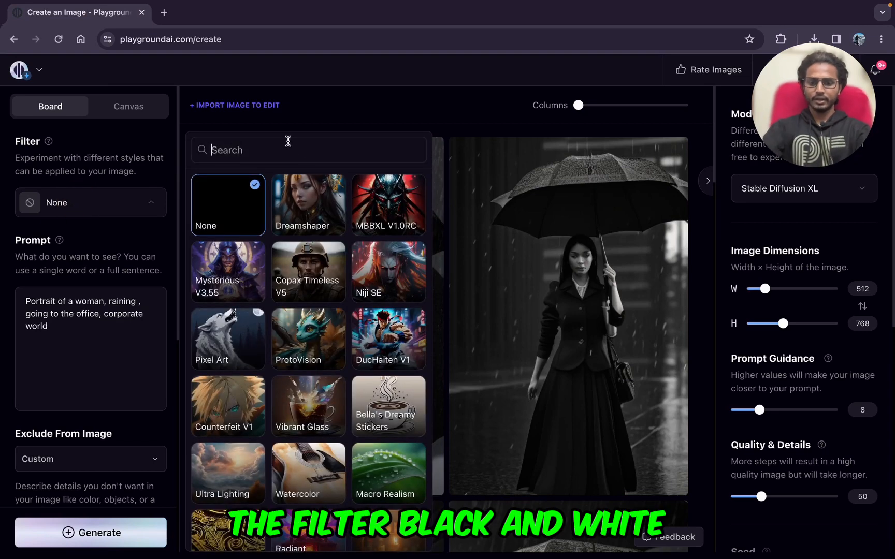
type("bla")
left_click(218, 210)
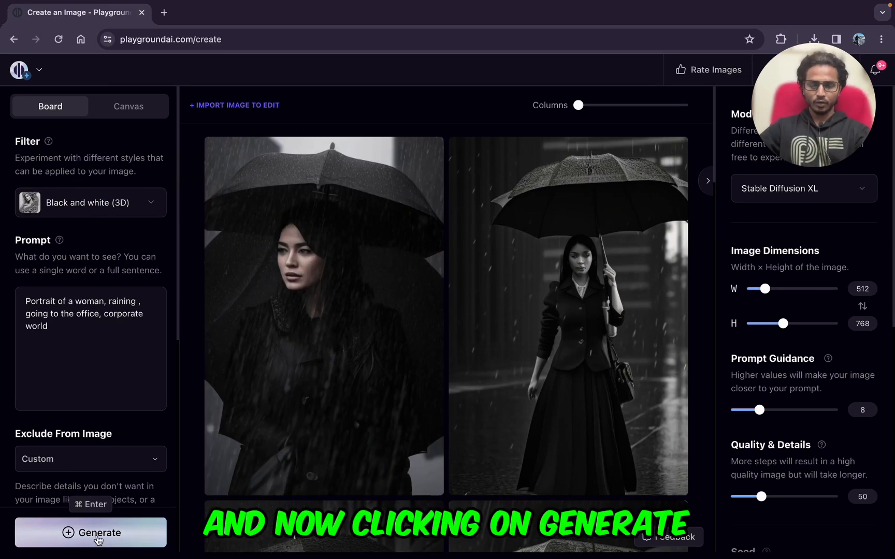
Step: Generate four images with Stable Diffusion XL and compare them with the Playground v1 batches
left_click(99, 538)
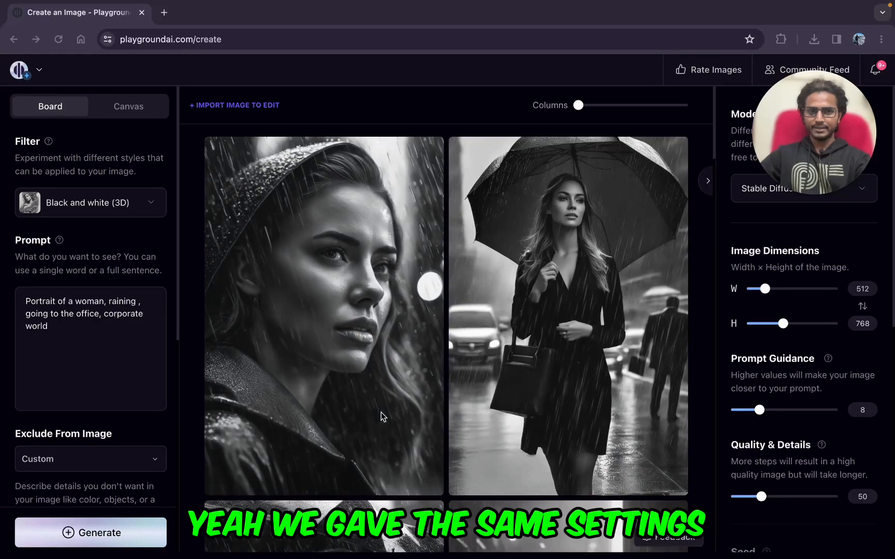
scroll(376, 412, "down", 10)
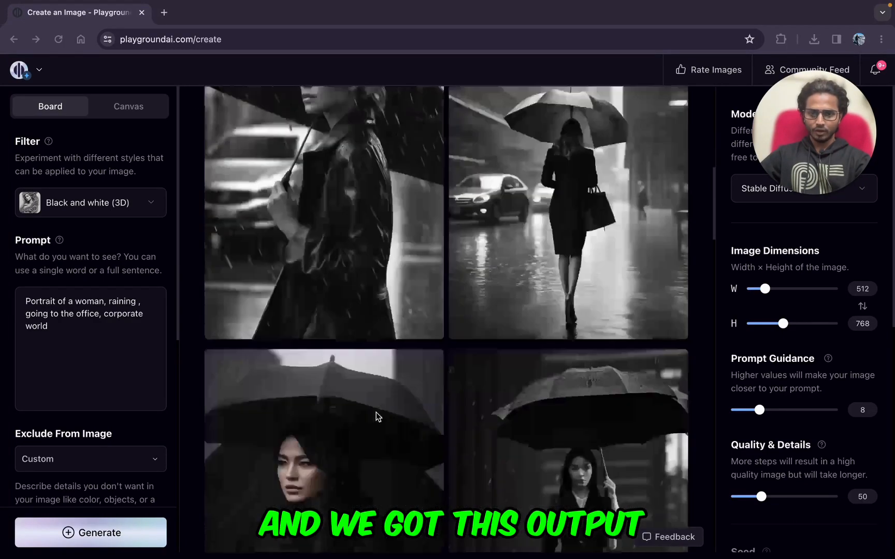
scroll(375, 412, "up", 10)
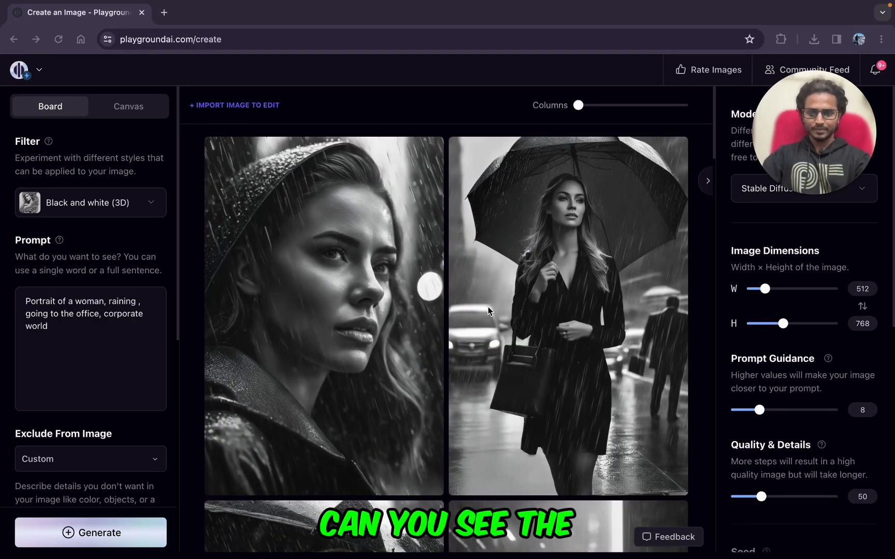
scroll(497, 326, "down", 6)
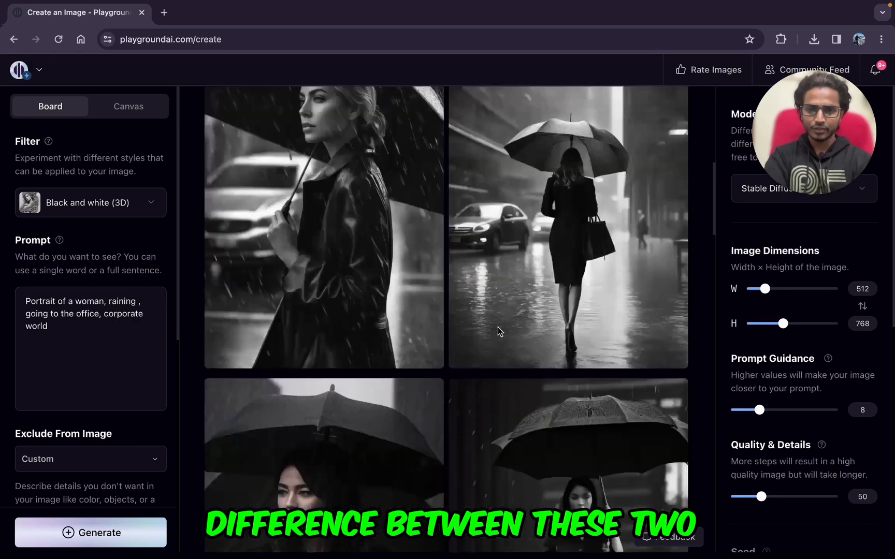
scroll(498, 330, "down", 10)
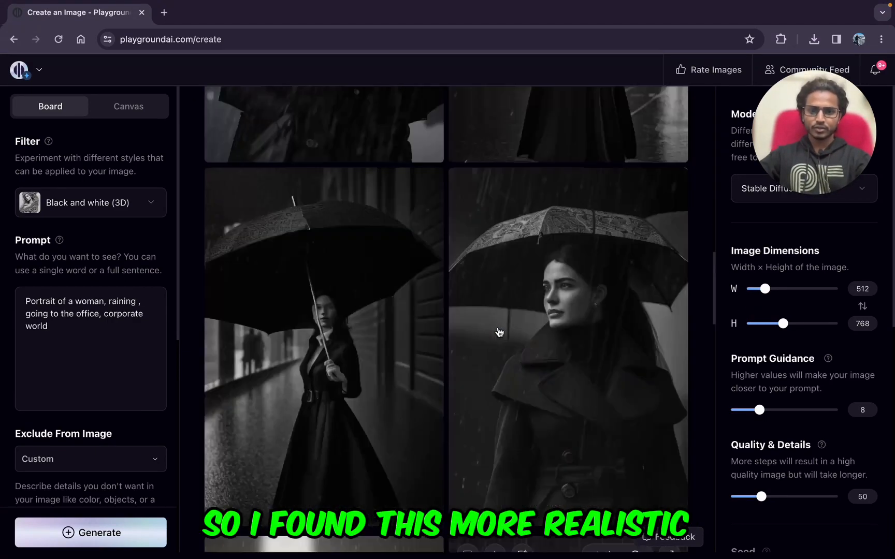
scroll(498, 332, "up", 15)
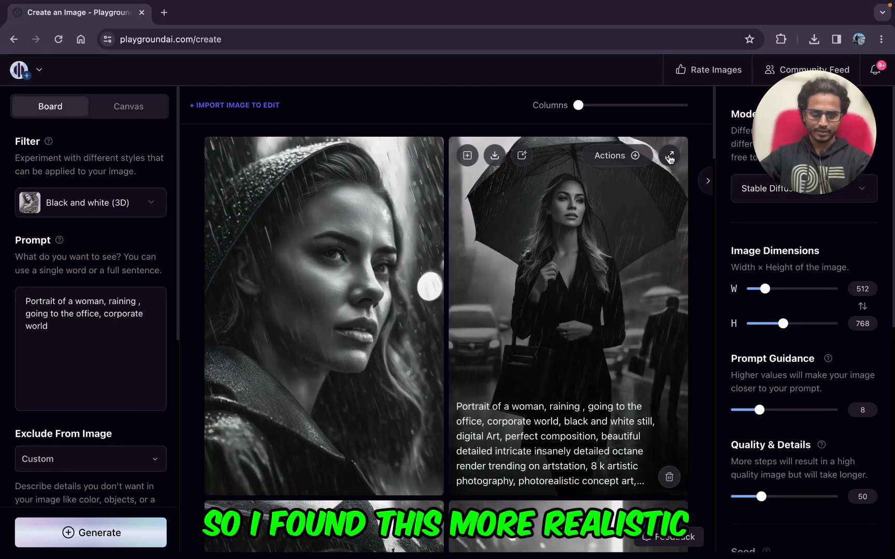
Step: Examine at enlarged size the woman carrying a handbag, the hooded close-up and the woman in the leather coat under an umbrella
left_click(669, 156)
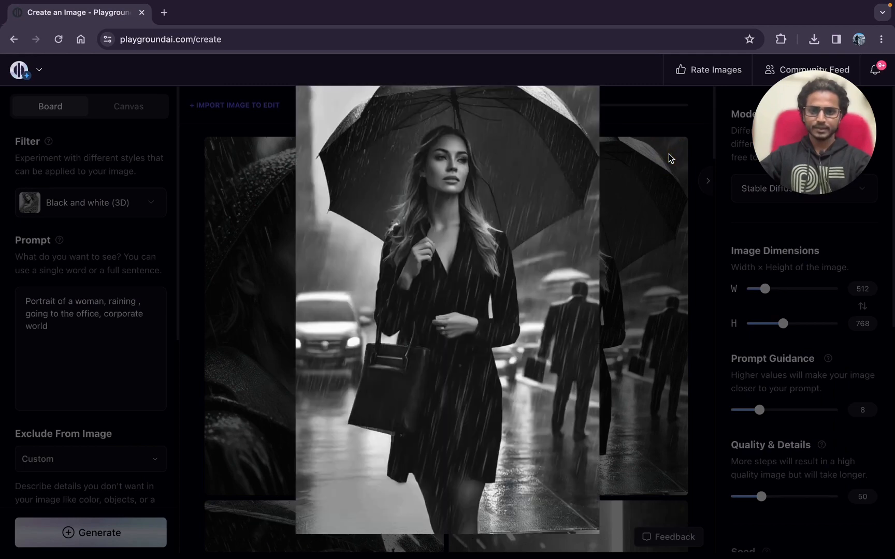
left_click(236, 386)
left_click(423, 162)
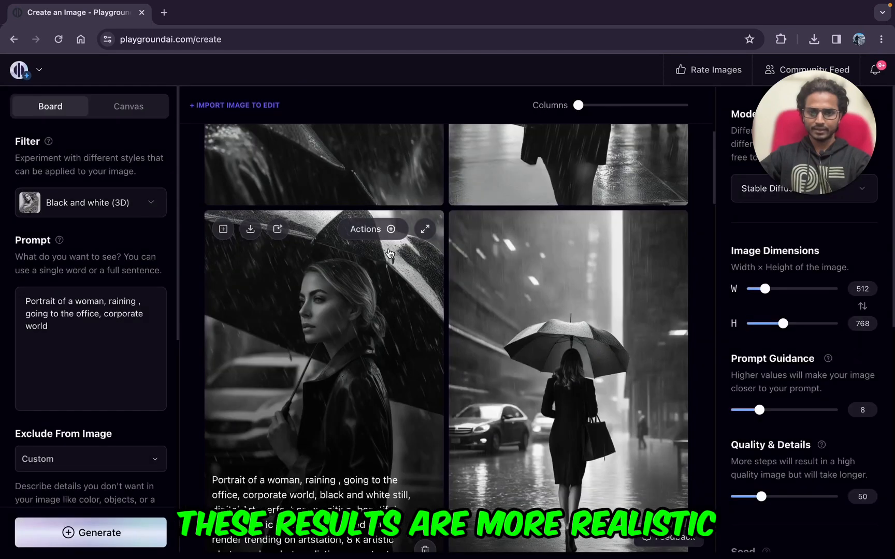
scroll(429, 290, "up", 5)
scroll(465, 280, "down", 3)
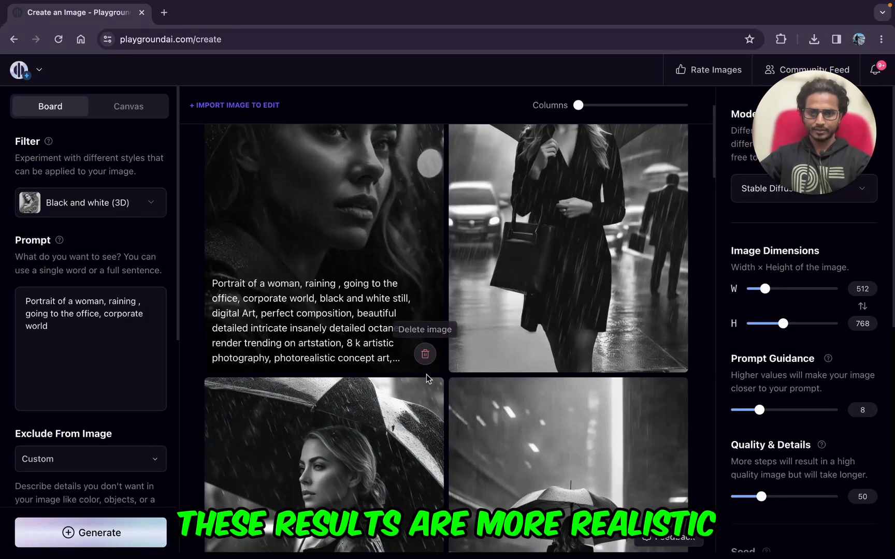
scroll(426, 375, "down", 2)
left_click(425, 302)
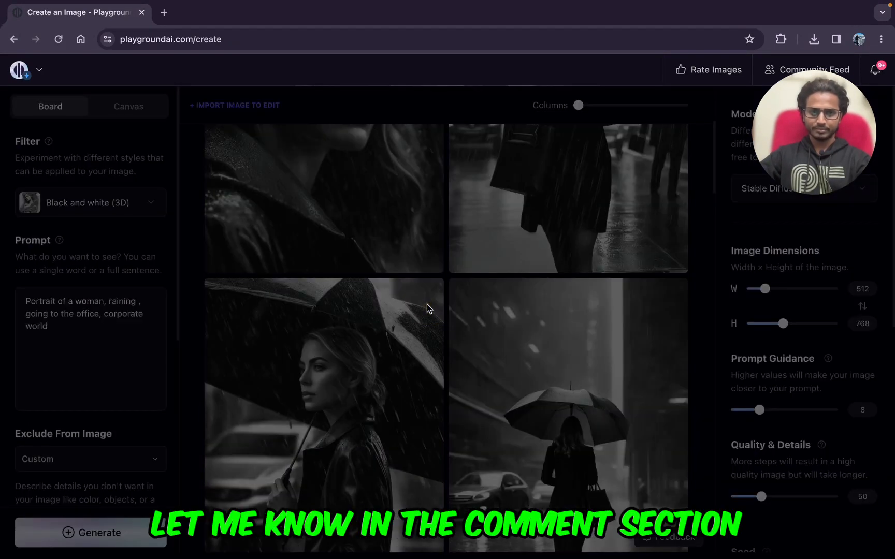
left_click(192, 362)
Step: Generate a second Stable Diffusion XL batch with the same prompt and filter, and look over the images
left_click(94, 538)
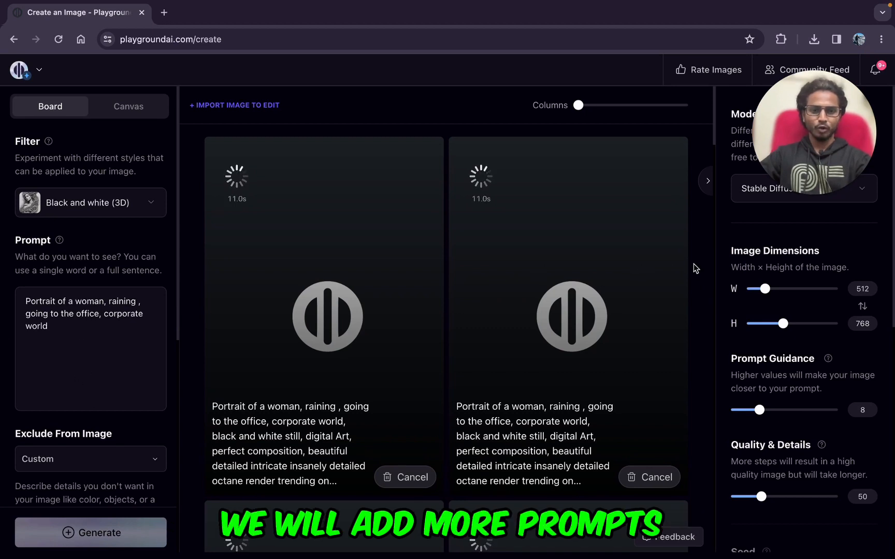
left_click(805, 501)
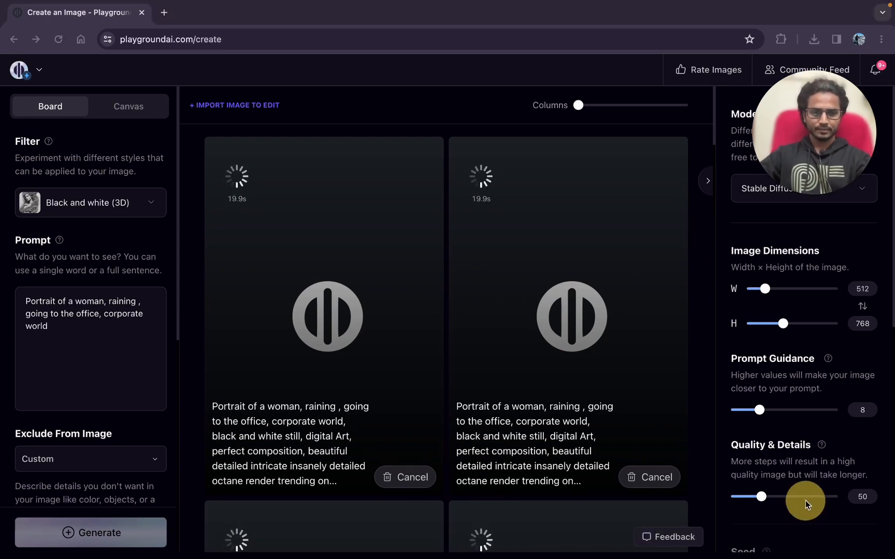
left_click(781, 297)
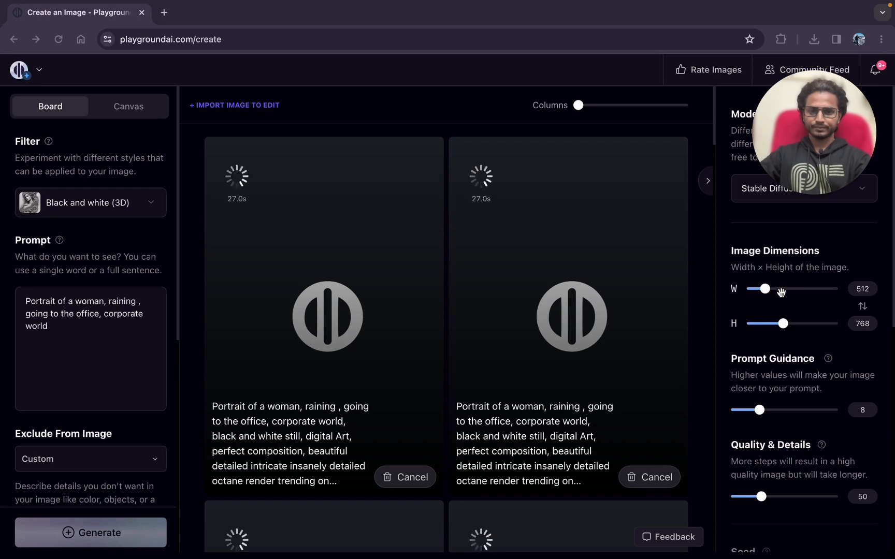
scroll(485, 519, "down", 8)
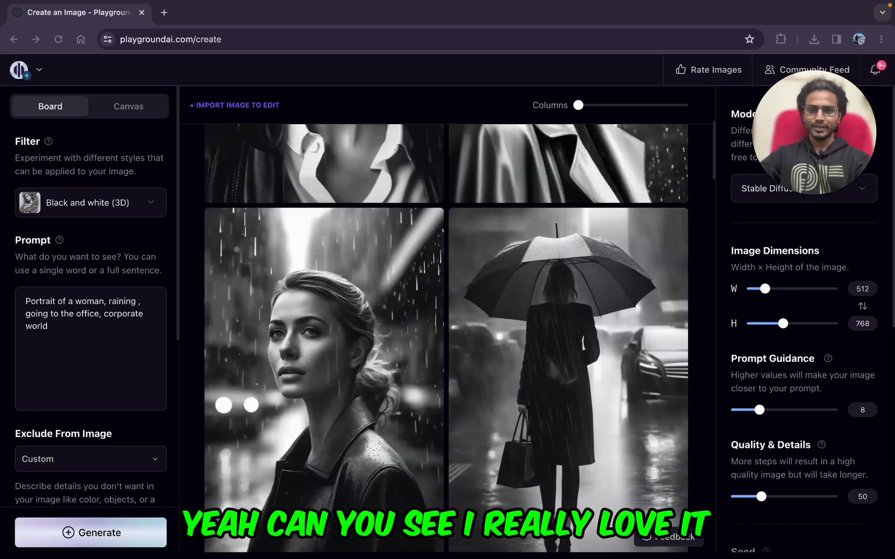
scroll(446, 326, "up", 8)
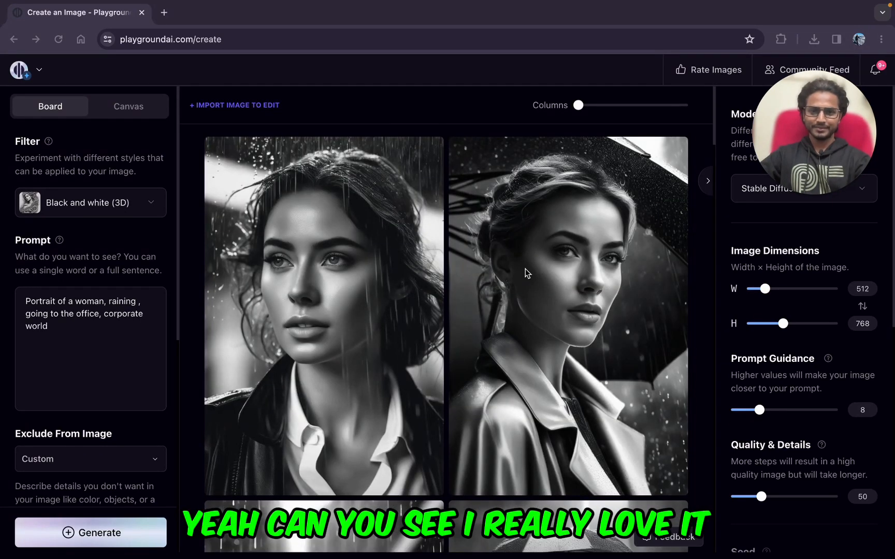
Step: Examine the newest close-up portraits at enlarged size, including the wet-haired woman in a white shirt, and browse the batch
left_click(669, 158)
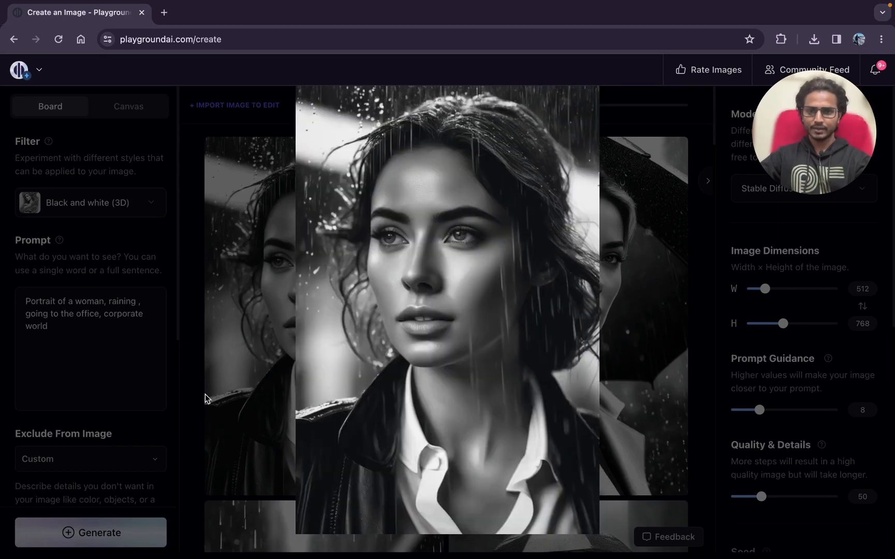
scroll(187, 410, "down", 6)
scroll(302, 386, "up", 6)
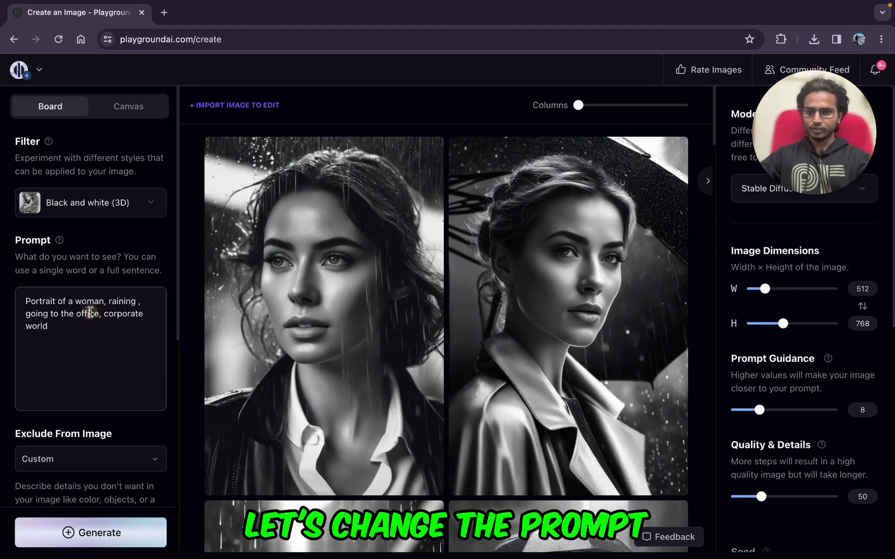
Step: Replace the prompt with "Portrait of indian woman smiling, happy, analog style, close up, painted background, soft lighting" and switch the model to Playground v1
triple_click(90, 312)
type("Portrait of indian woman smiling, happy, analog style, close up, painted background, soft lighting")
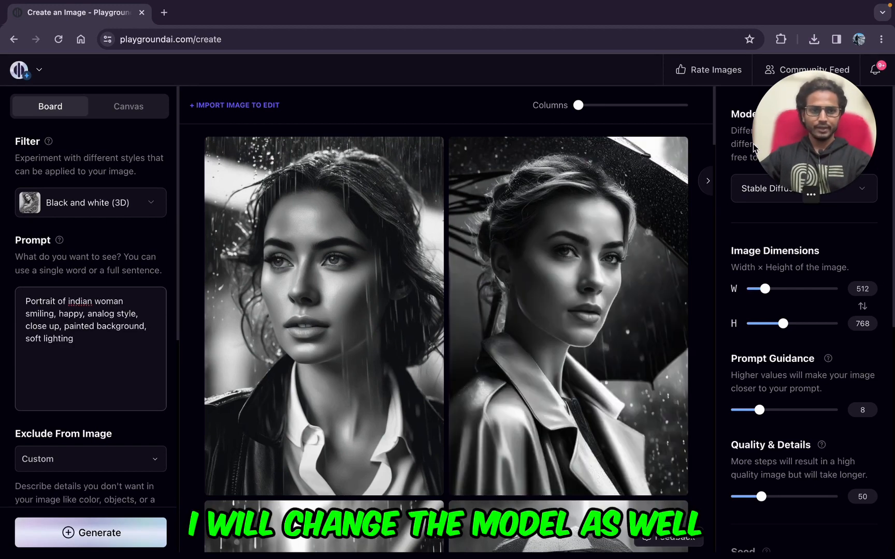
left_click_drag(804, 148, 632, 143)
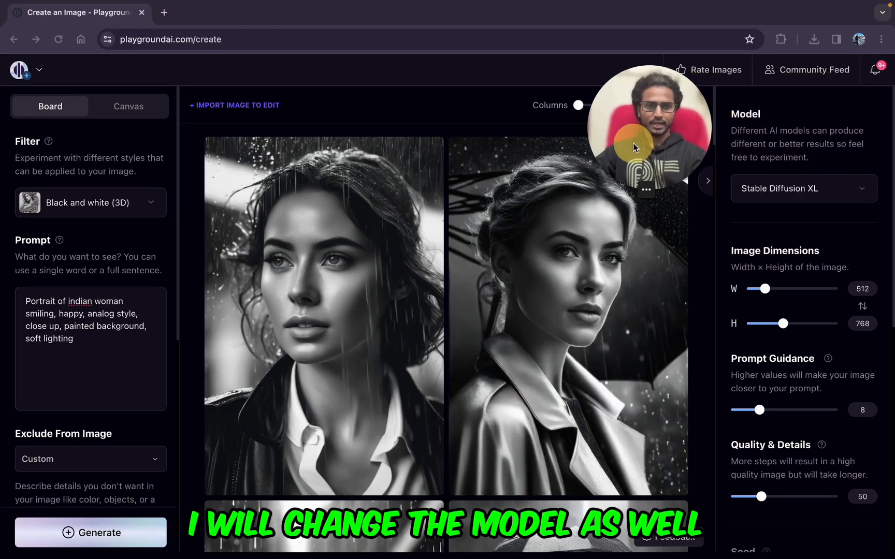
left_click(864, 197)
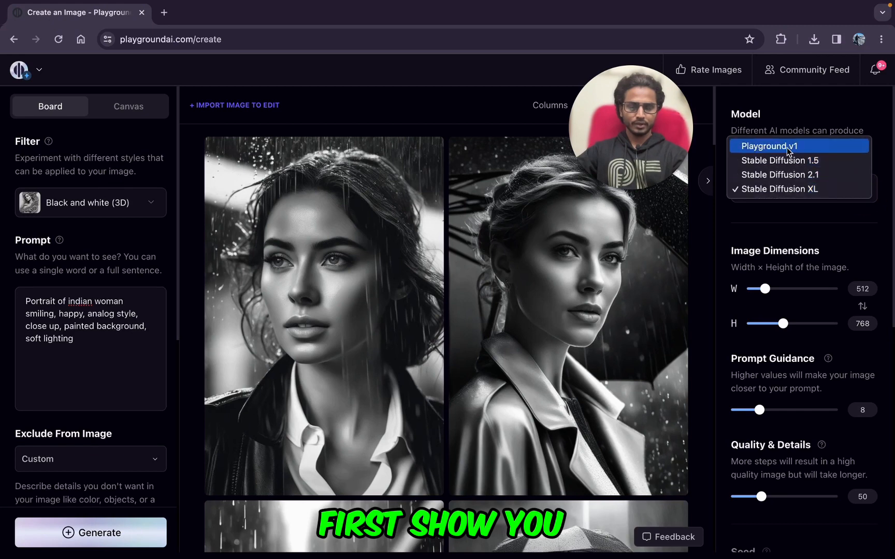
left_click(786, 148)
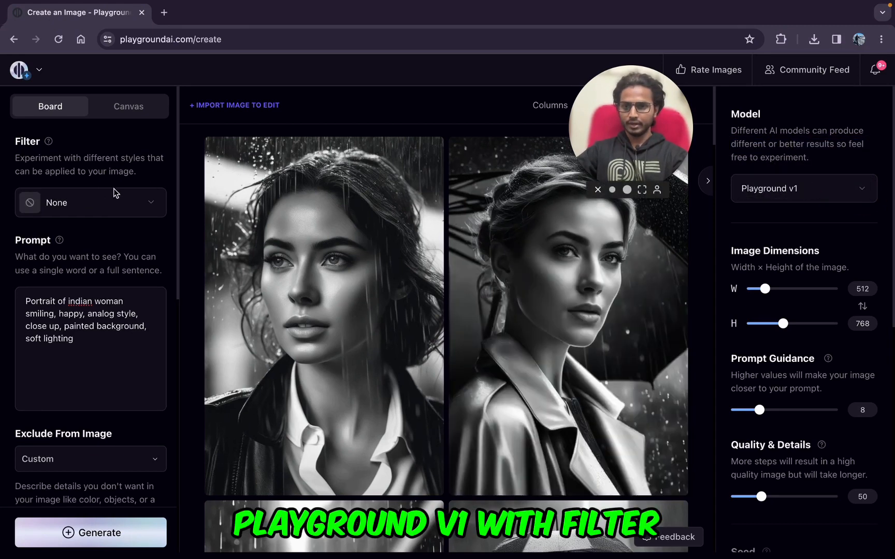
Step: Apply the Black and white (3D) filter to the smiling Indian woman prompt and generate a Playground v1 batch
left_click(113, 205)
type("bl")
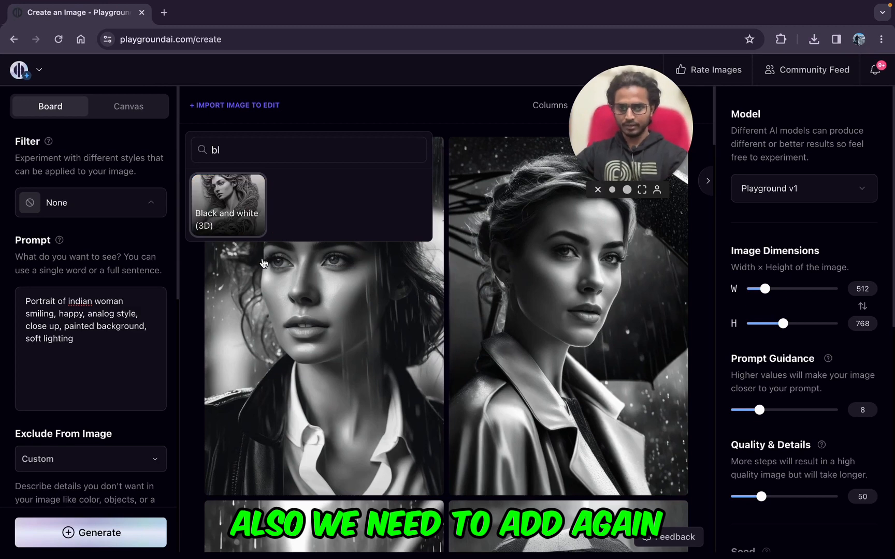
left_click(223, 207)
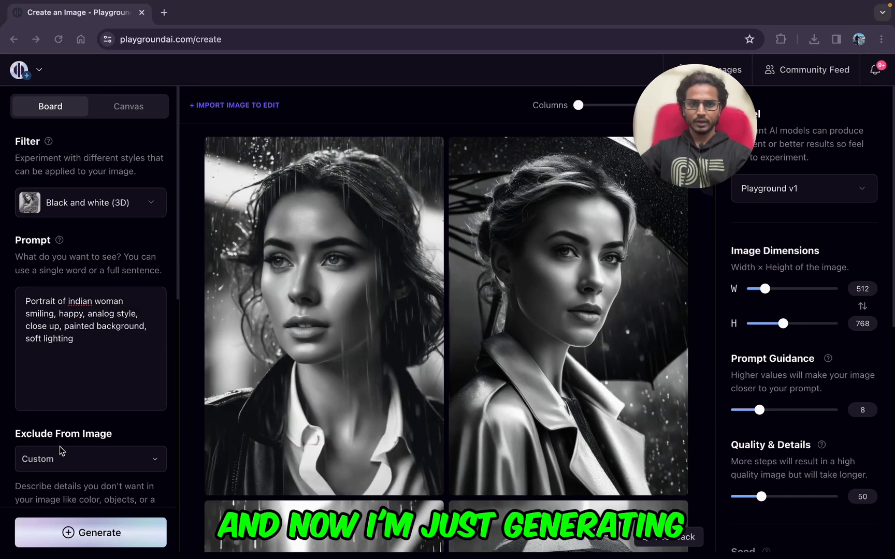
left_click(81, 541)
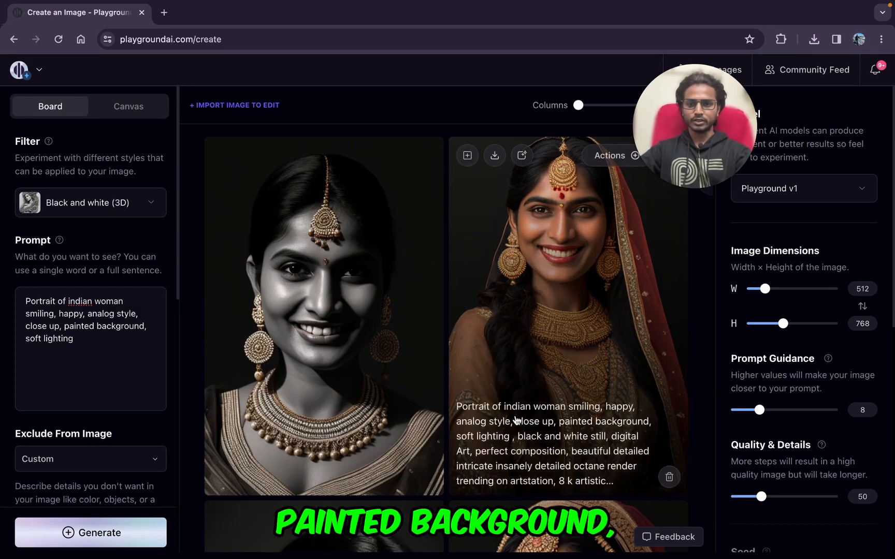
Step: Examine the new Playground v1 portraits and compare how well each follows the black-and-white filter and the painted background
scroll(420, 380, "down", 5)
scroll(430, 518, "down", 4)
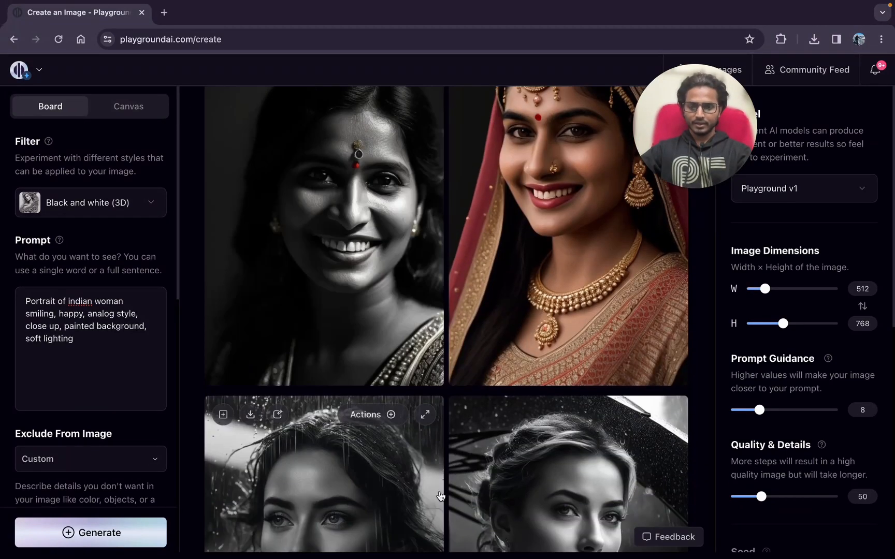
scroll(430, 440, "up", 3)
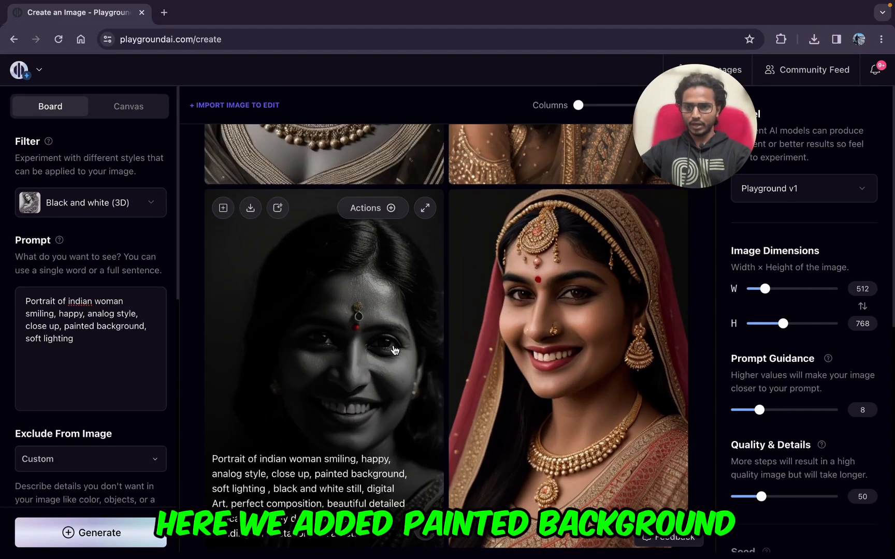
scroll(510, 417, "down", 8)
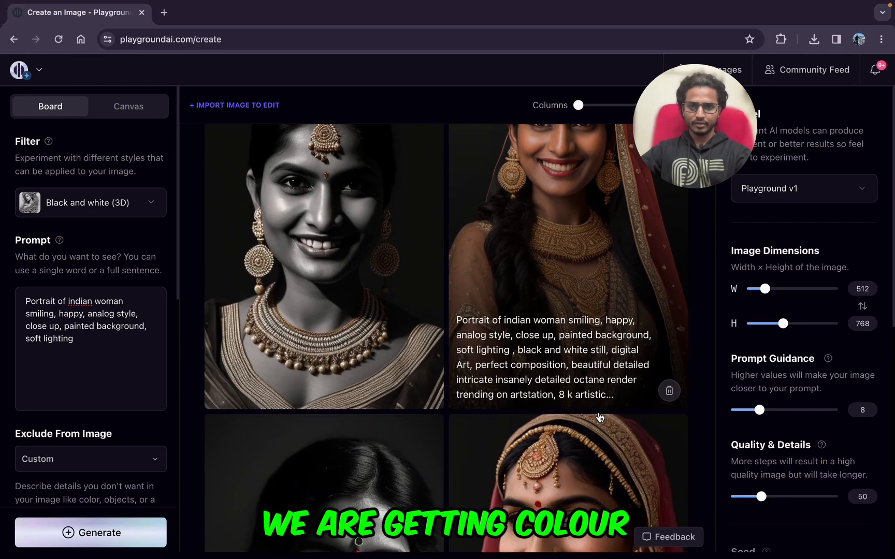
scroll(374, 259, "down", 6)
scroll(224, 352, "up", 5)
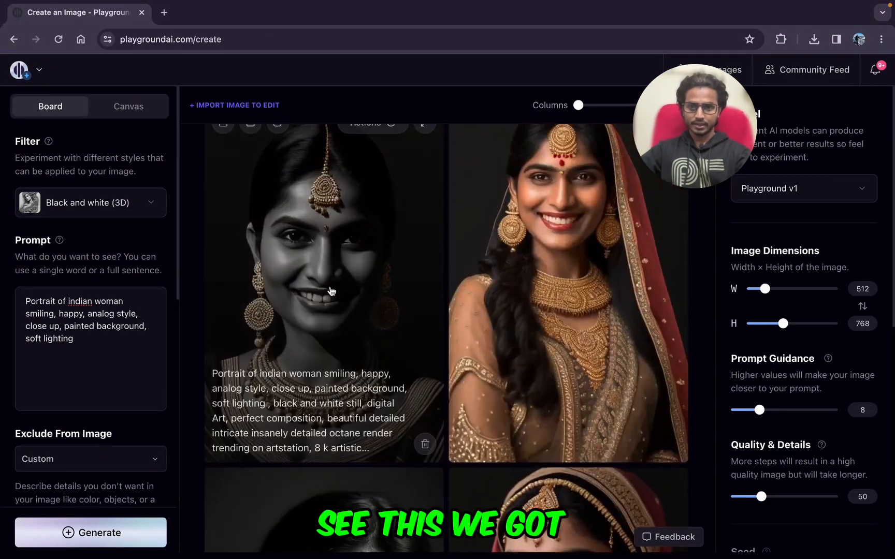
scroll(461, 385, "down", 5)
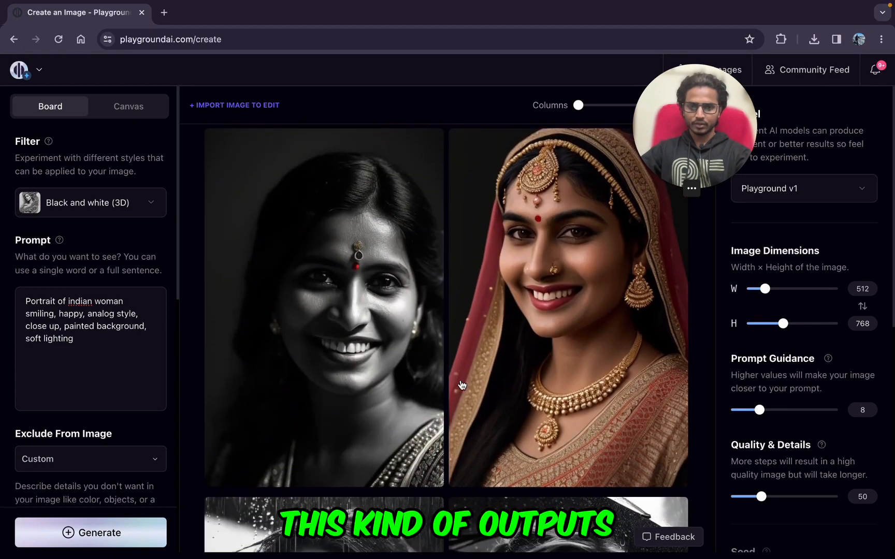
scroll(461, 385, "up", 6)
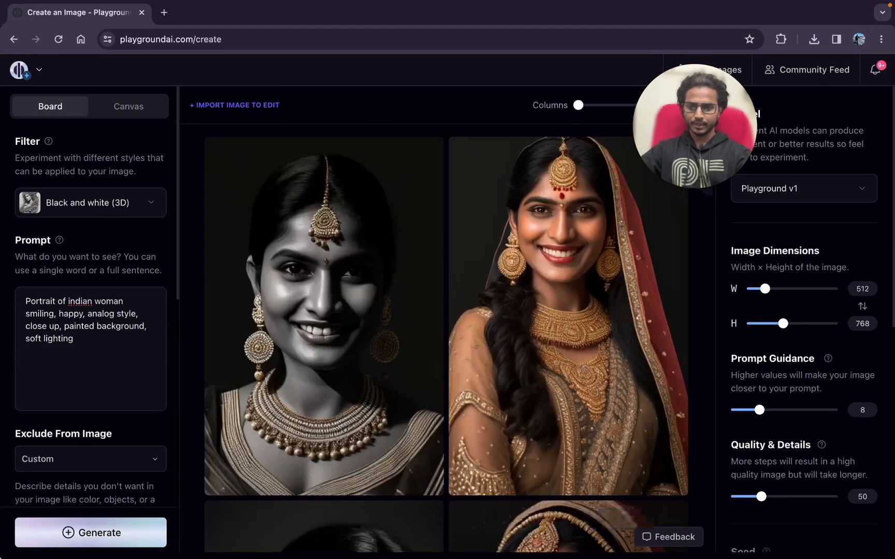
Step: Generate a second Playground v1 batch with the same prompt and filter, and look over the images
left_click(66, 543)
scroll(299, 427, "down", 3)
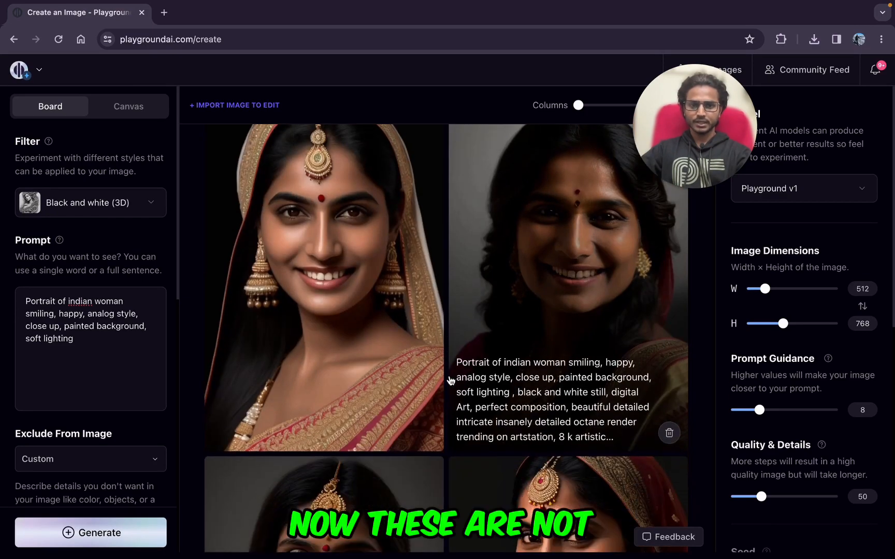
scroll(450, 381, "down", 3)
scroll(450, 380, "up", 4)
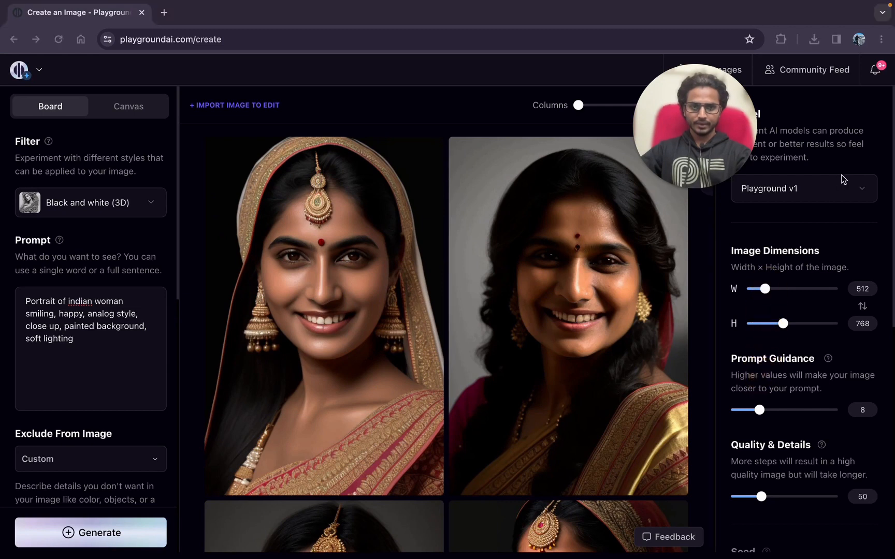
Step: Switch the model to Stable Diffusion XL, reapply the Black and white (3D) filter and generate a batch with the same prompt
left_click(861, 189)
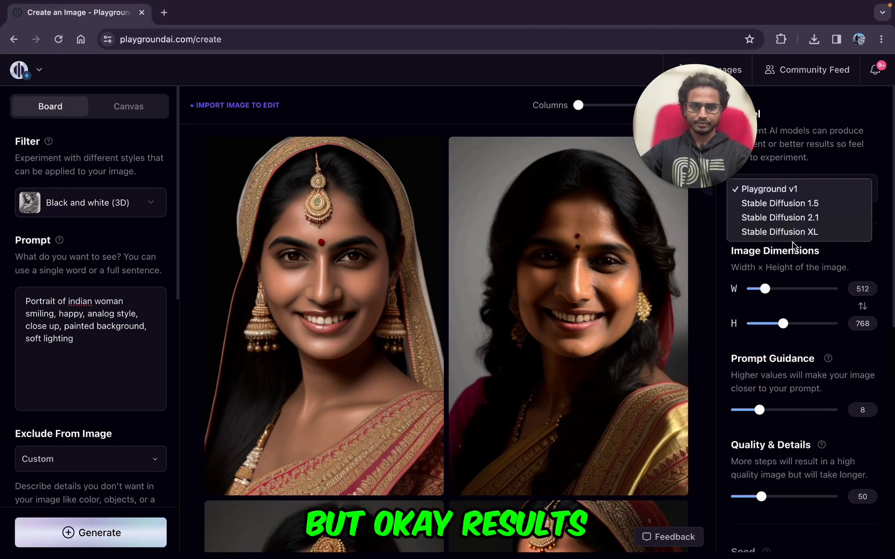
left_click(793, 236)
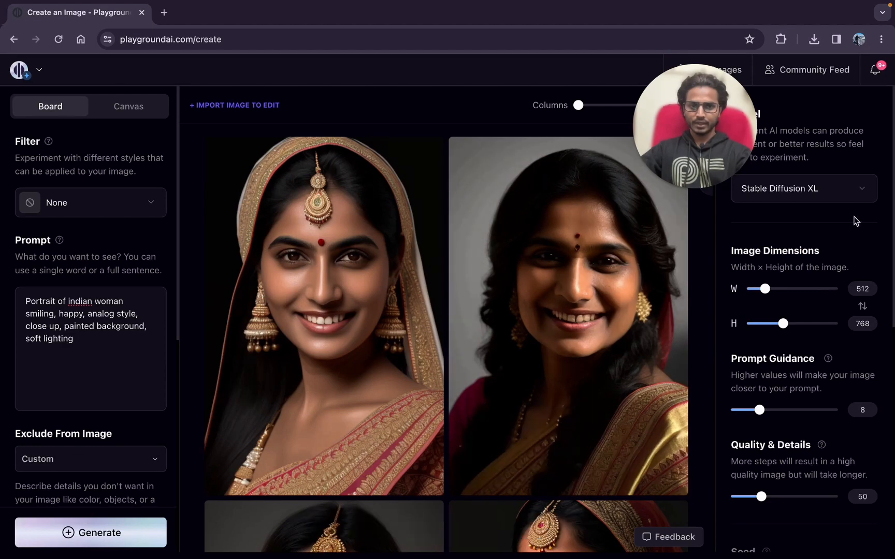
left_click(56, 213)
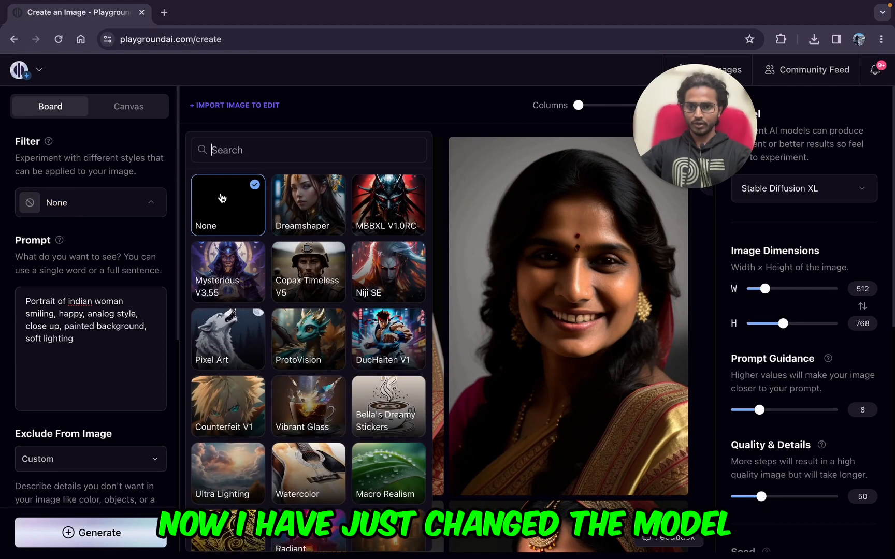
type("bl")
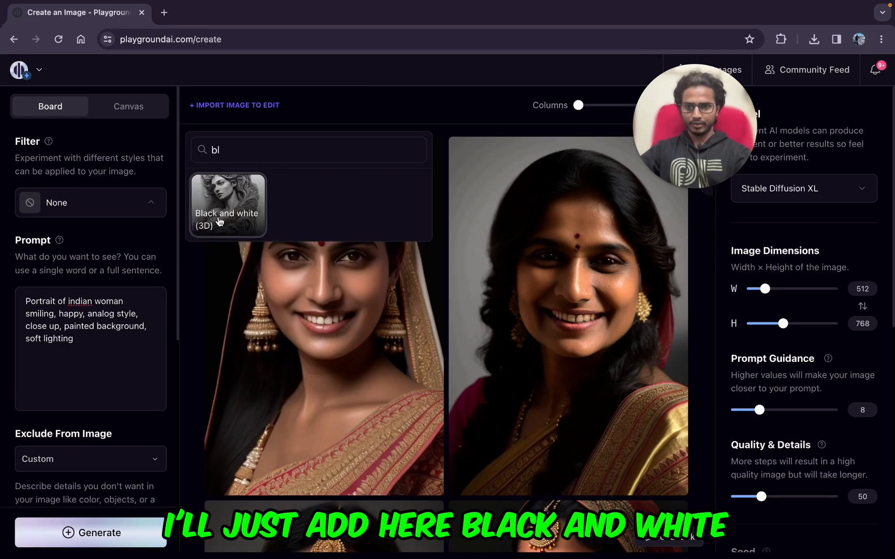
left_click(228, 214)
left_click(66, 543)
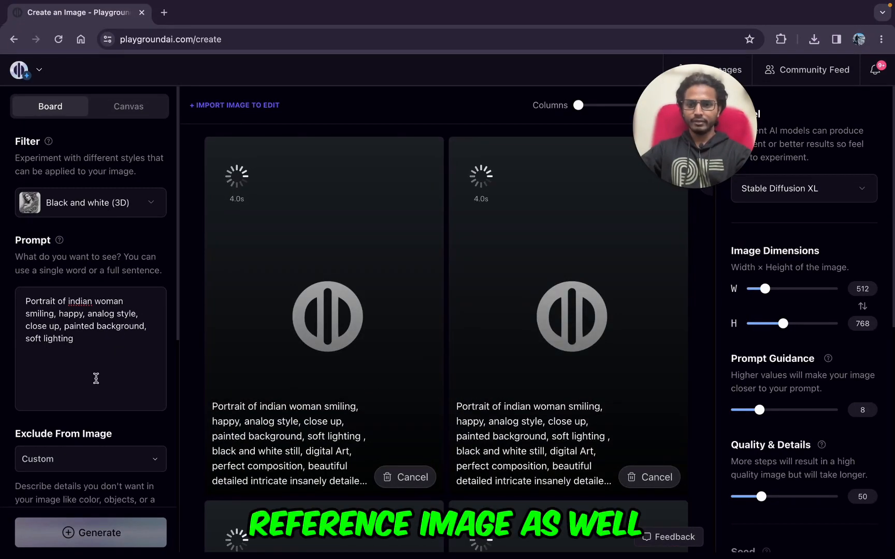
Step: Check the Image to Image option and look over the Stable Diffusion XL portraits of the smiling Indian woman
scroll(94, 383, "down", 8)
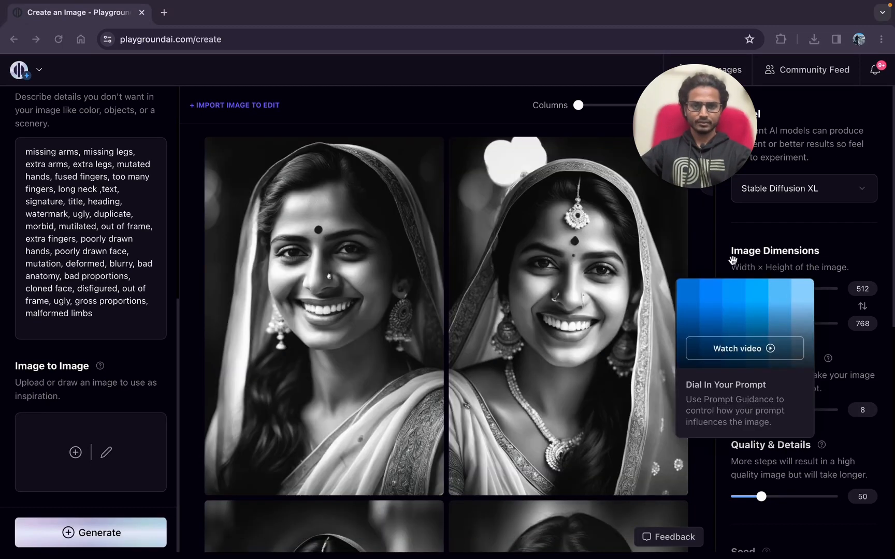
left_click(845, 297)
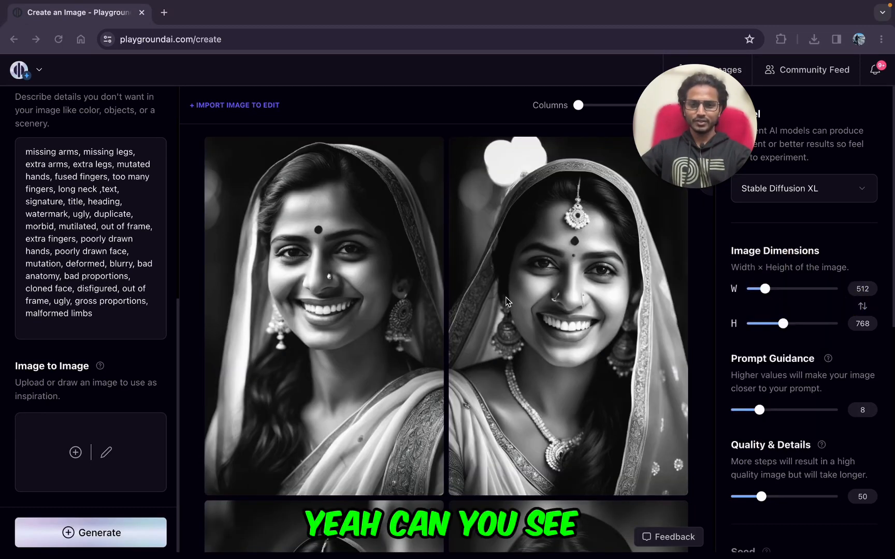
scroll(506, 298, "down", 5)
scroll(354, 407, "up", 5)
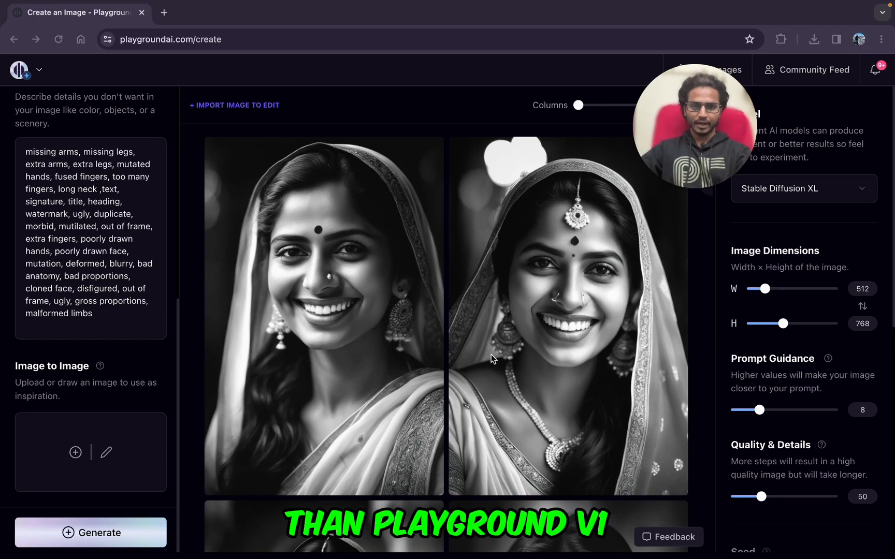
scroll(491, 354, "down", 5)
scroll(415, 384, "up", 5)
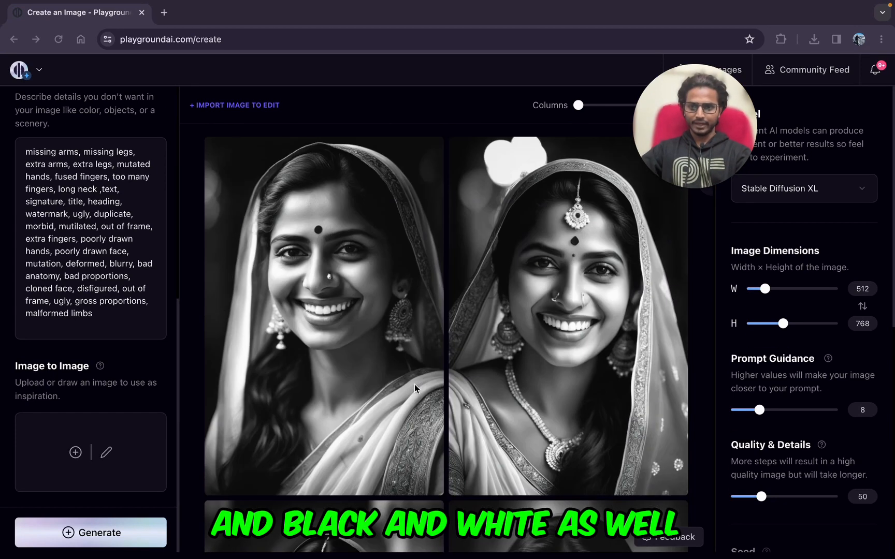
scroll(100, 282, "up", 7)
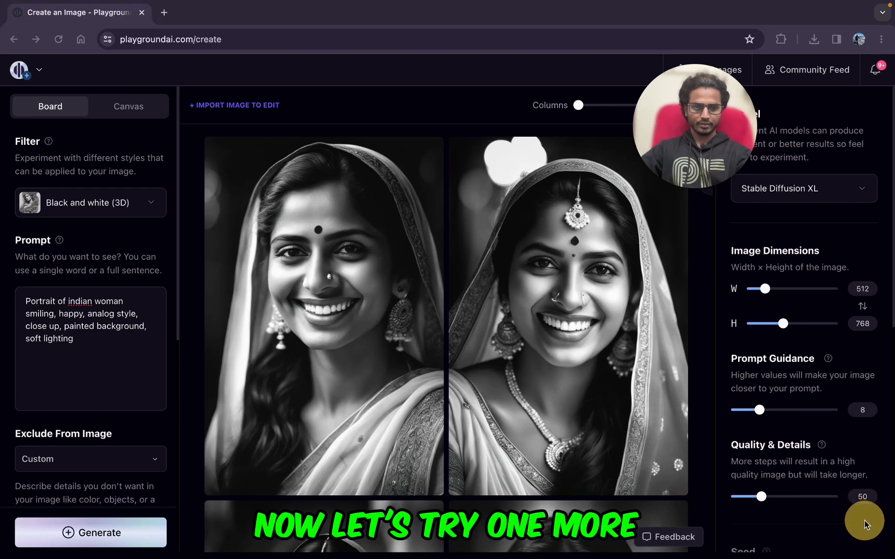
Step: Replace the prompt with "portrait of a woman, as a doctor, elegant hairstyle, painted background, soft lighting" and generate a Stable Diffusion XL batch
triple_click(55, 330)
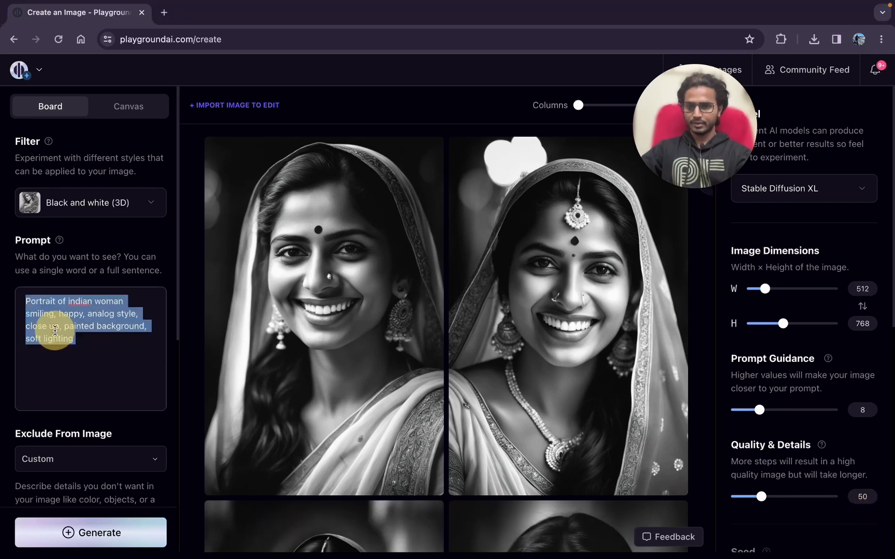
type("portrait of a woman, as a doctor, elegant hairstyle, painted background, soft lighting")
left_click(750, 232)
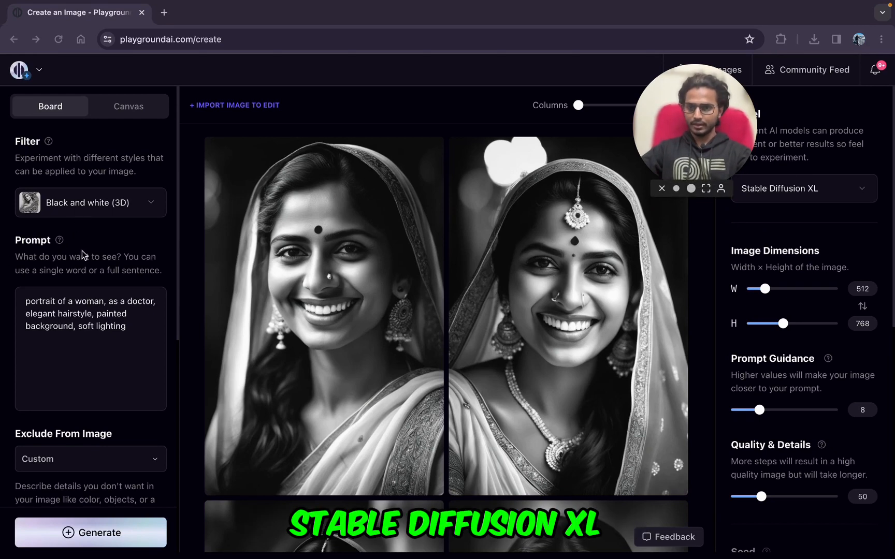
left_click(70, 538)
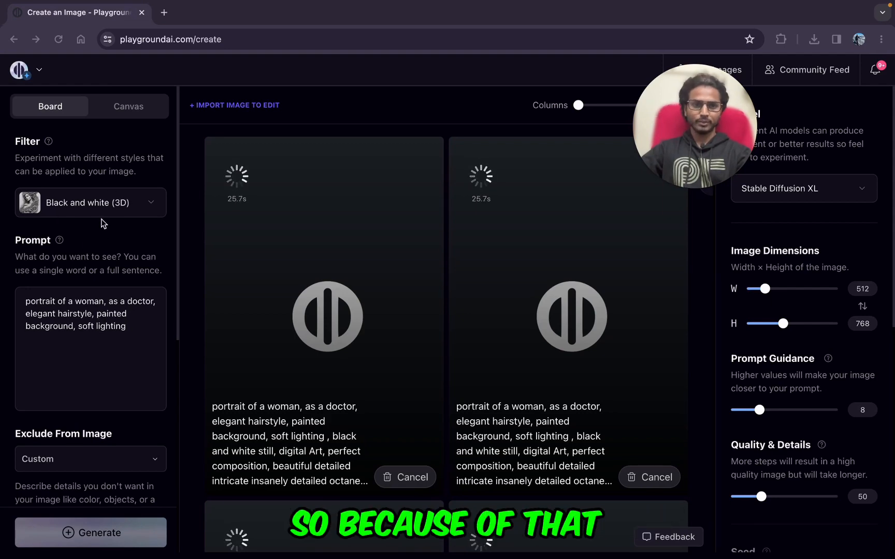
Step: Compare the earlier Stable Diffusion XL portraits of the Indian woman with the Playground v1 ones in the gallery
scroll(460, 401, "down", 7)
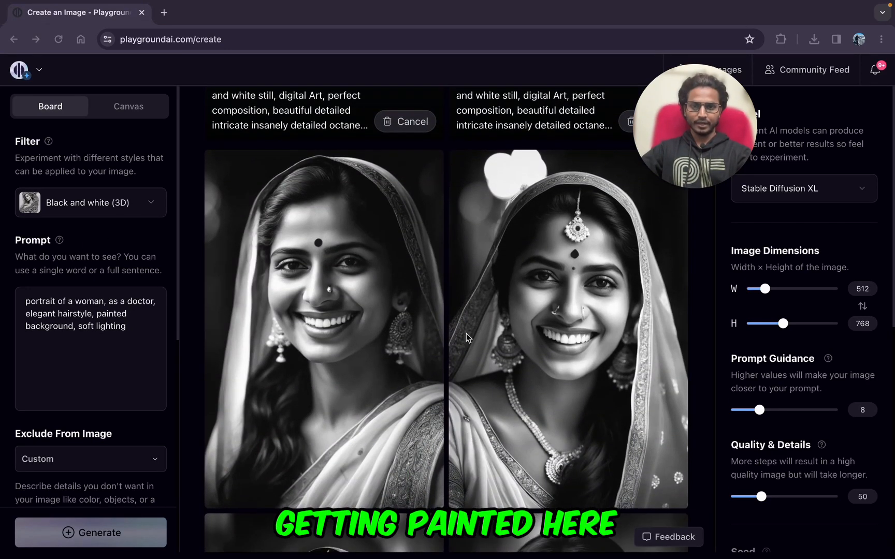
scroll(506, 305, "down", 6)
scroll(506, 302, "up", 4)
scroll(506, 302, "down", 4)
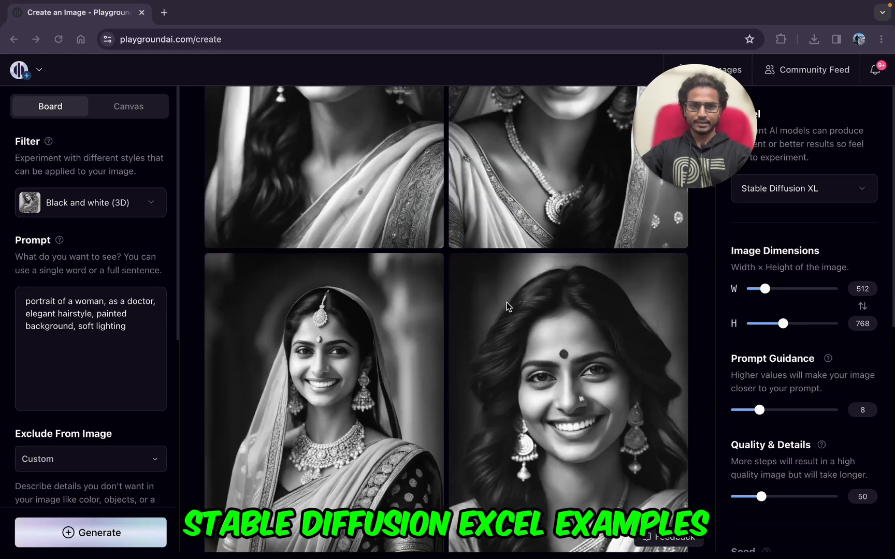
scroll(506, 306, "down", 10)
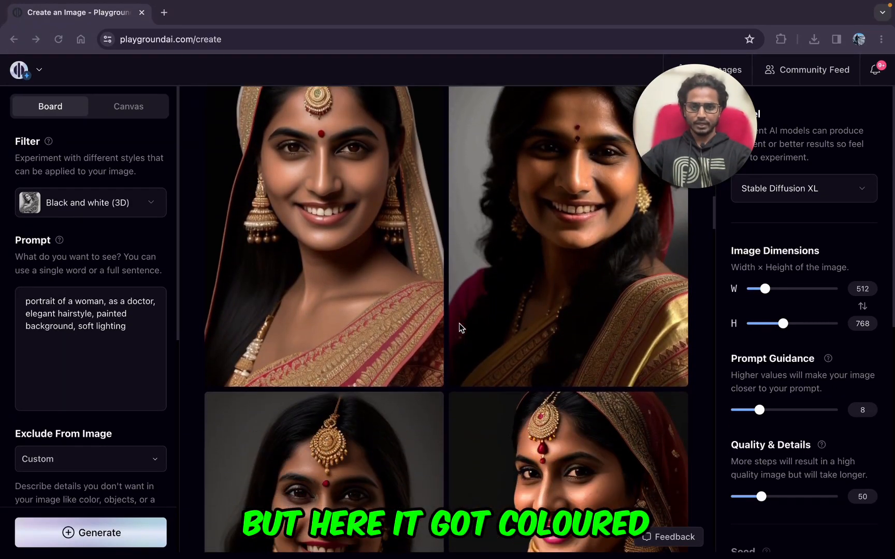
scroll(409, 373, "down", 3)
scroll(409, 375, "up", 2)
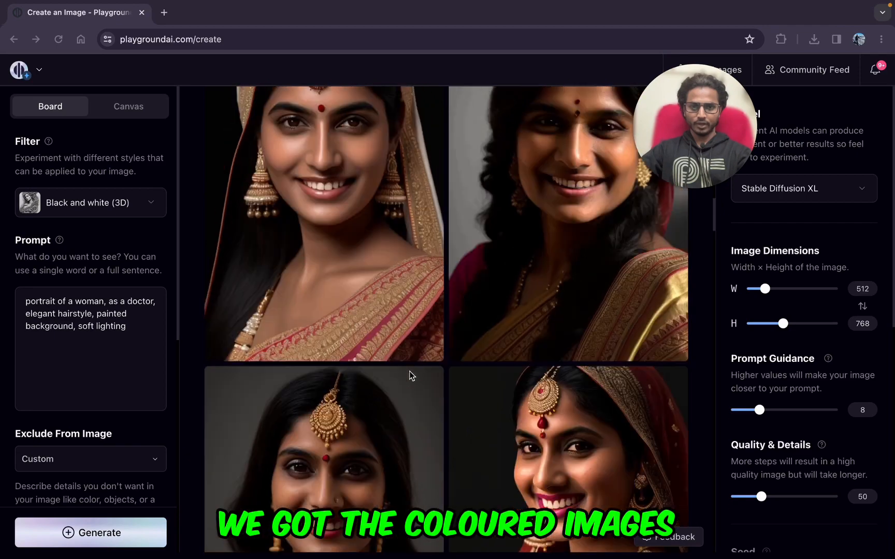
scroll(409, 376, "up", 15)
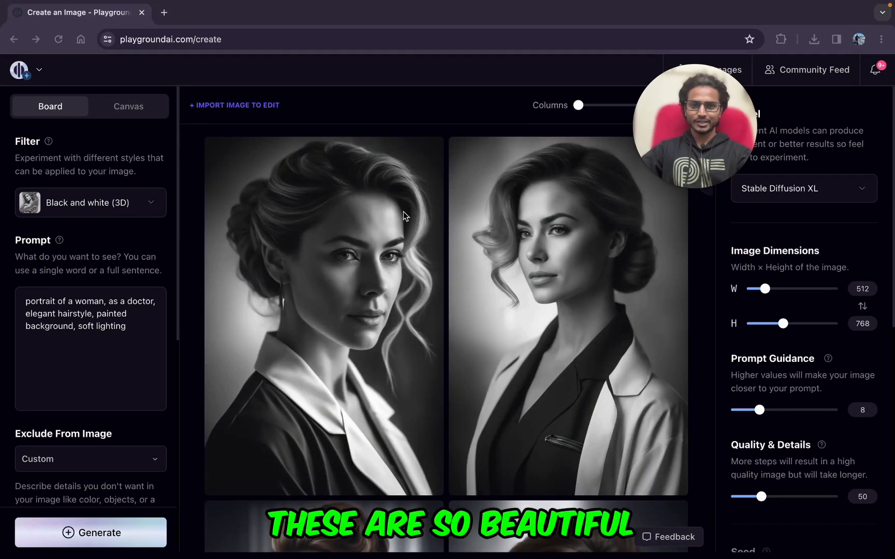
Step: Examine the first two doctor portraits at enlarged size and look over the two doctors in white coats
scroll(310, 288, "down", 7)
scroll(310, 289, "up", 7)
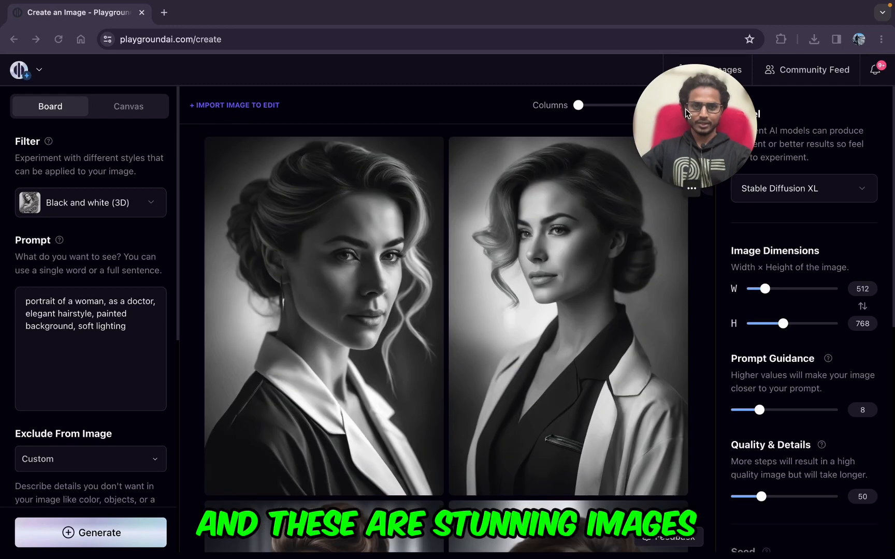
left_click_drag(685, 109, 768, 106)
left_click(674, 160)
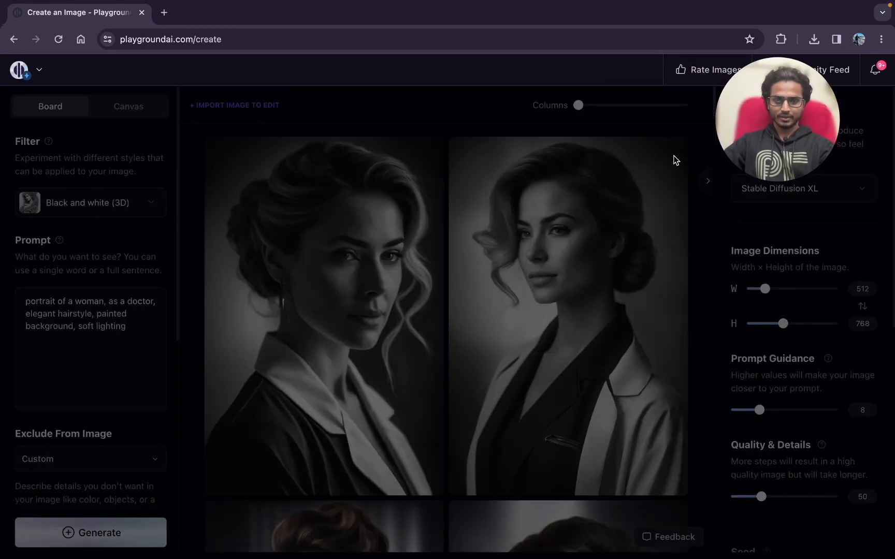
left_click(220, 409)
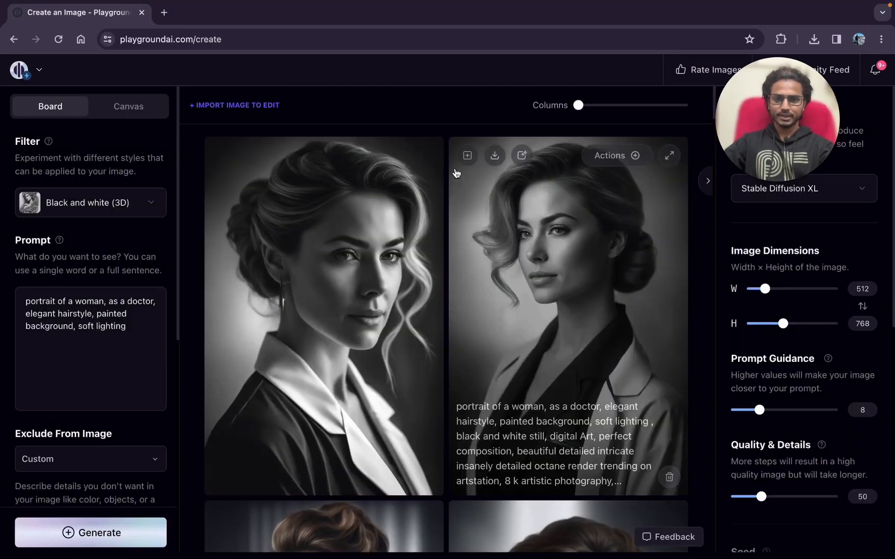
left_click(422, 168)
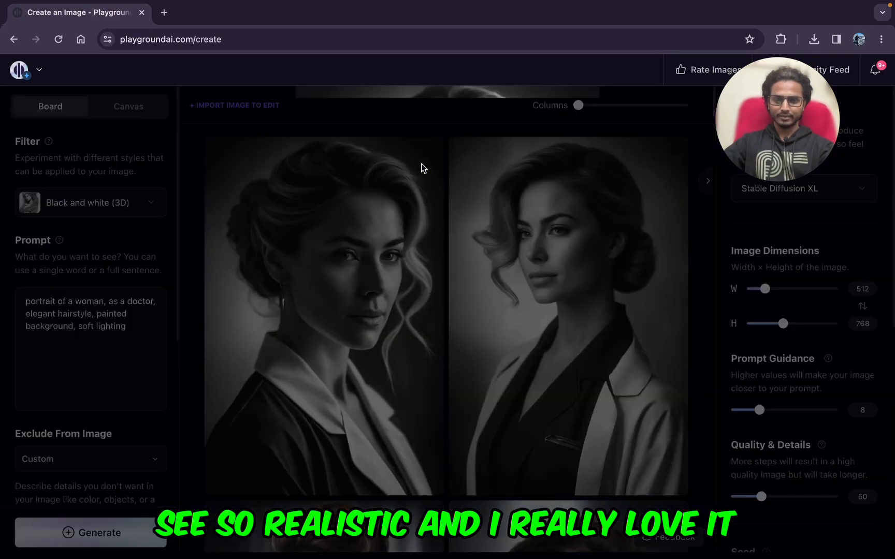
left_click(142, 296)
scroll(321, 331, "down", 6)
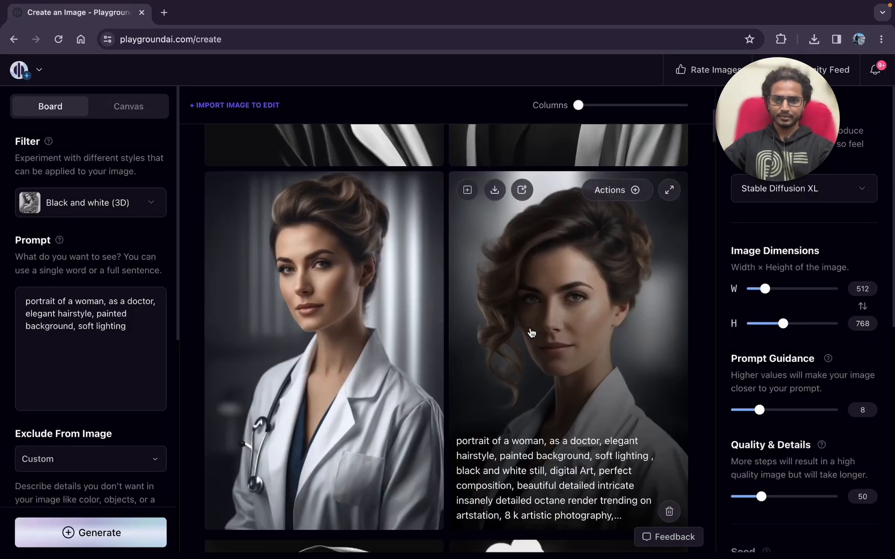
scroll(531, 333, "down", 1)
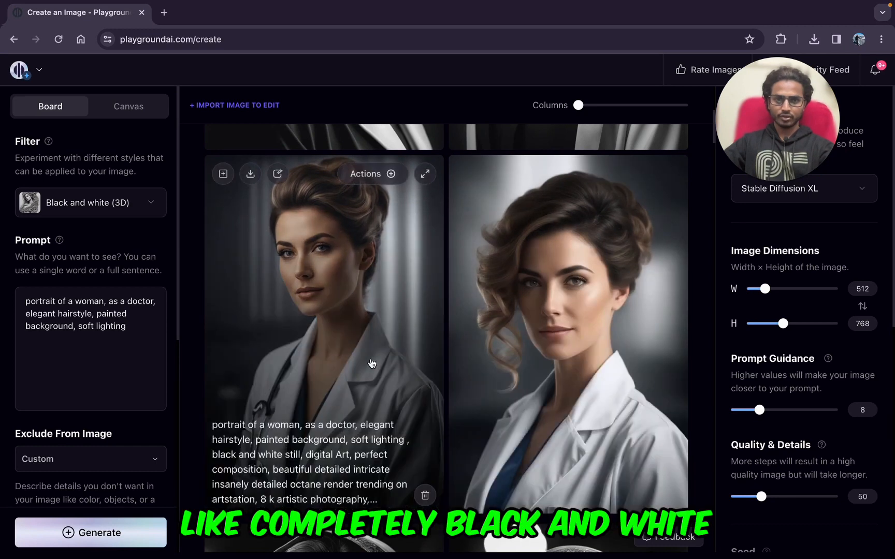
Step: Switch the model to Playground v1, reapply the Black and white (3D) filter and generate a batch from the doctor prompt
scroll(455, 341, "down", 5)
scroll(468, 341, "up", 5)
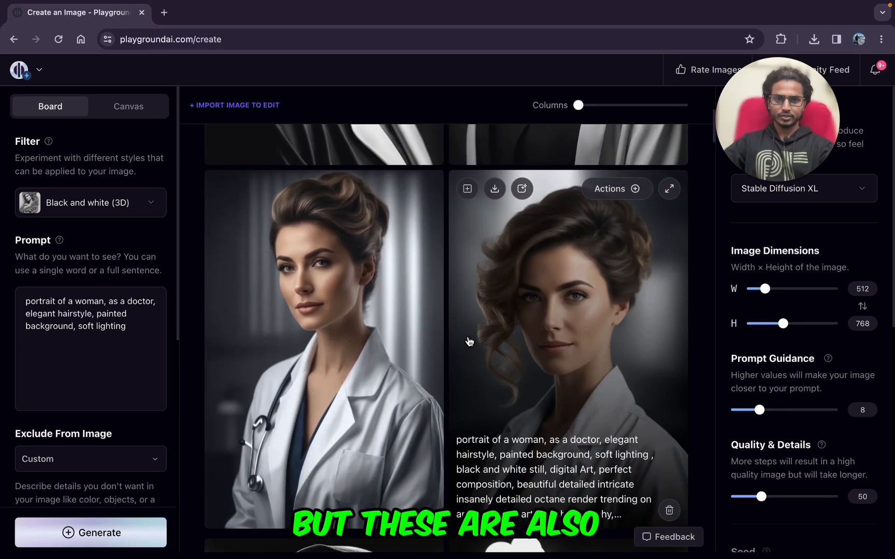
scroll(469, 340, "up", 5)
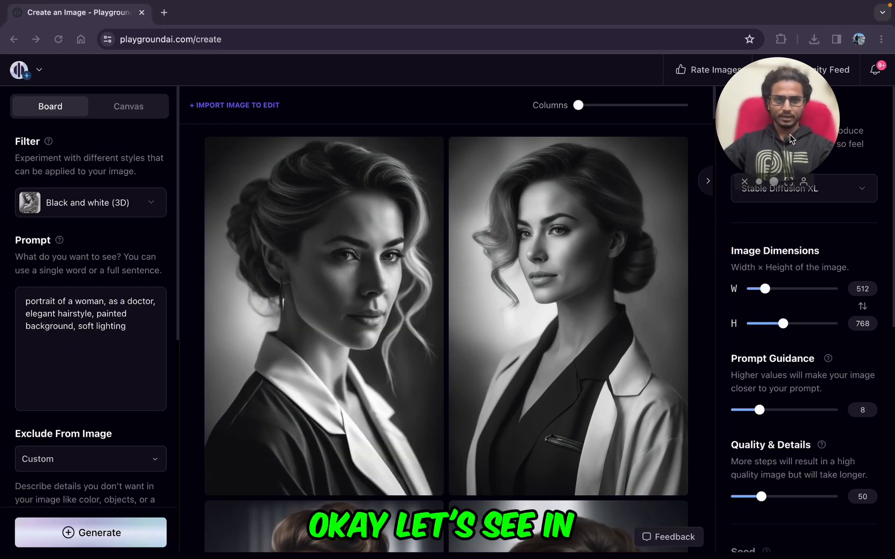
left_click(861, 189)
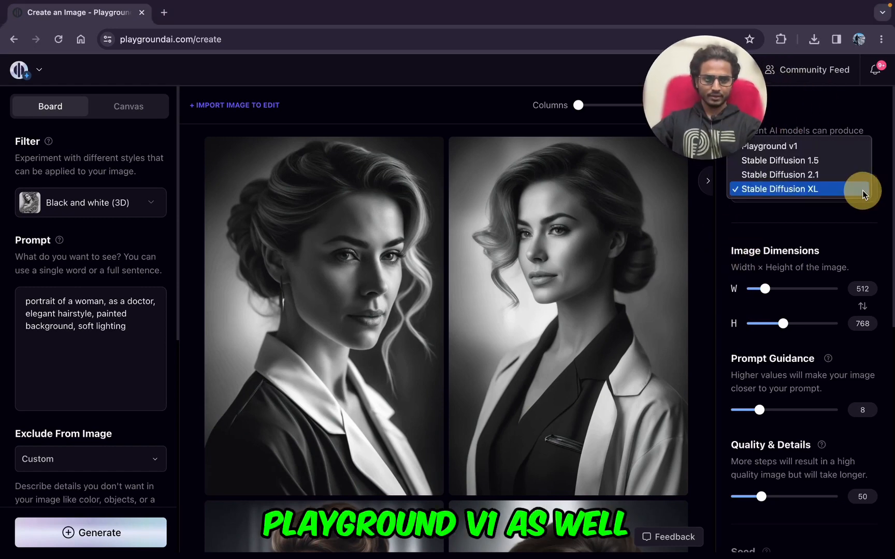
left_click(820, 140)
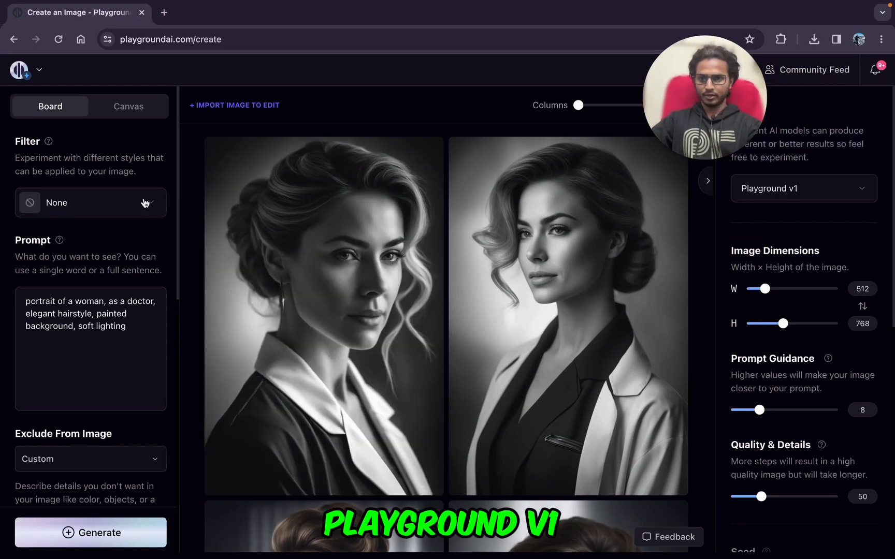
left_click(114, 207)
type("bla")
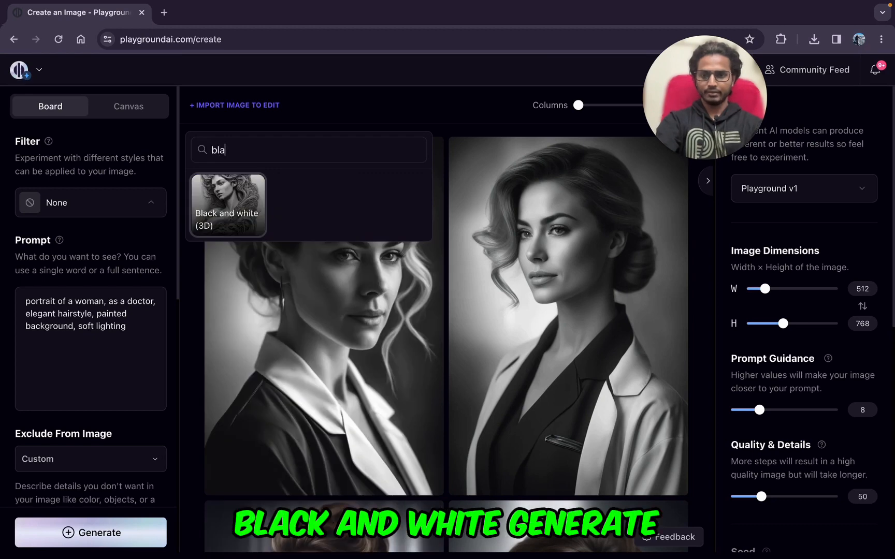
left_click(223, 203)
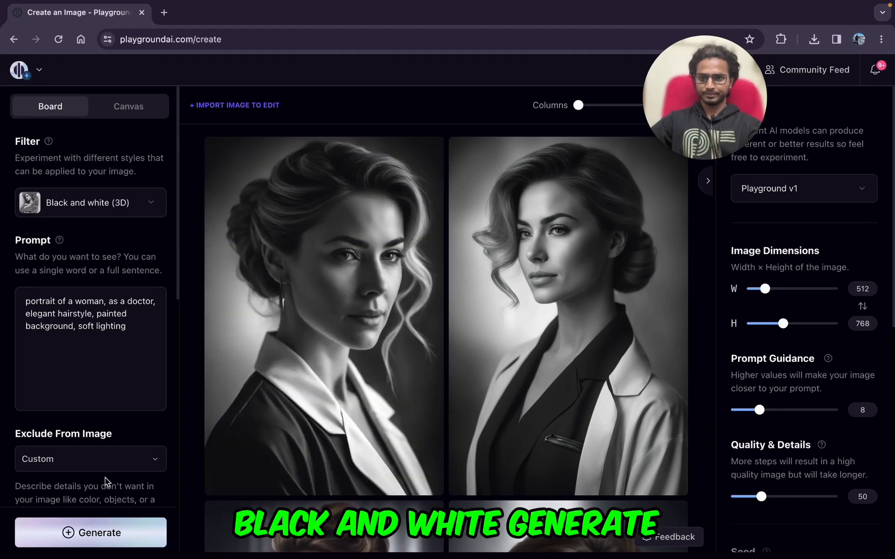
left_click(78, 530)
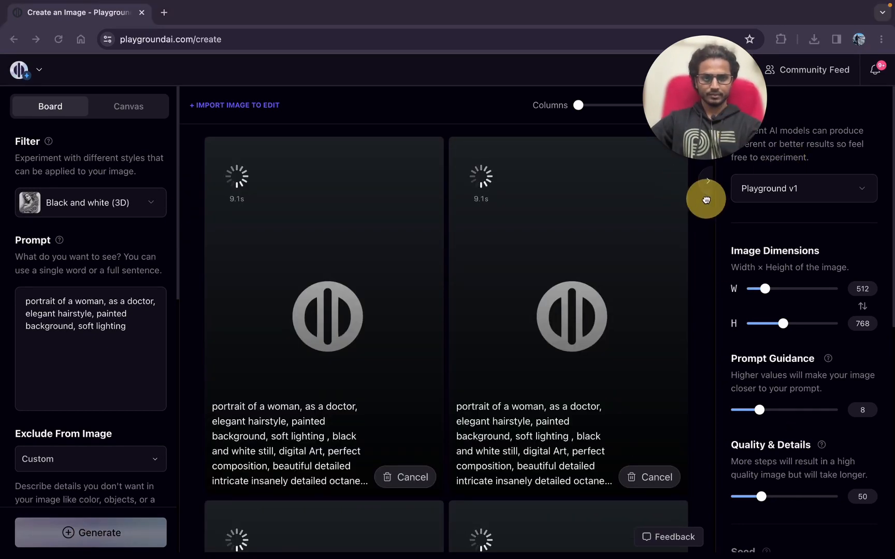
Step: Compare the new Playground v1 doctor portraits with the Stable Diffusion XL ones below them
scroll(509, 373, "down", 6)
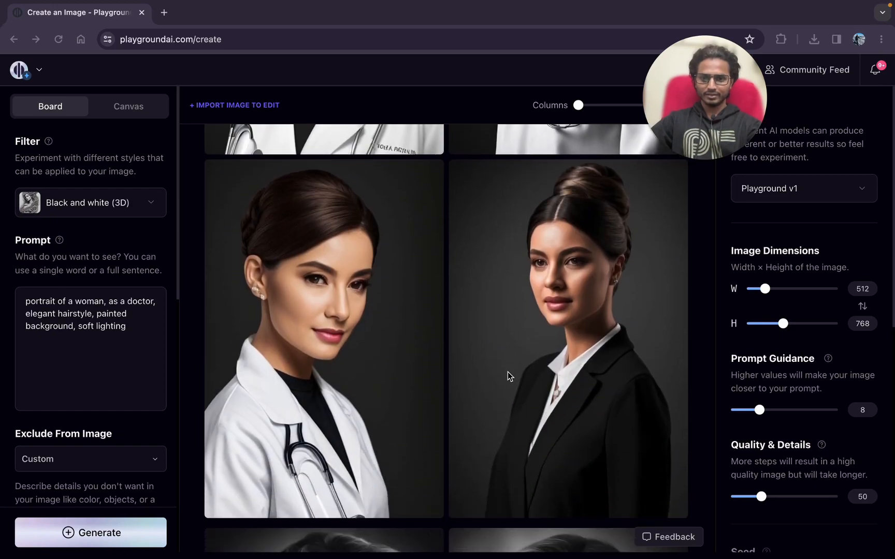
scroll(508, 374, "up", 6)
scroll(414, 384, "down", 2)
scroll(415, 381, "down", 10)
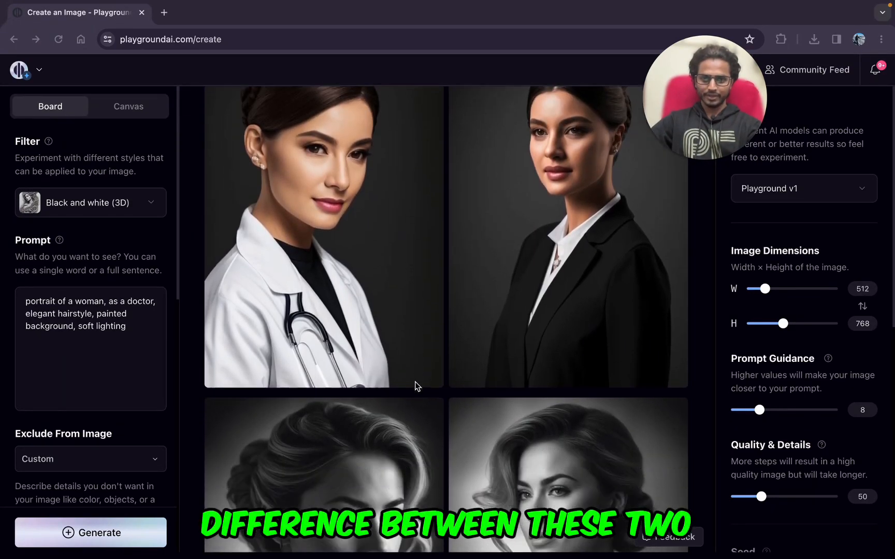
scroll(414, 382, "down", 3)
scroll(308, 431, "up", 12)
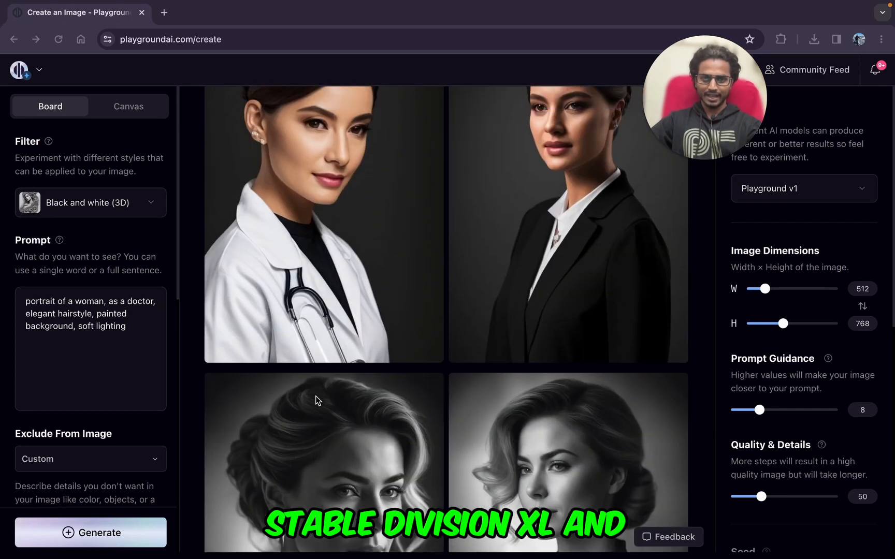
scroll(334, 267, "down", 10)
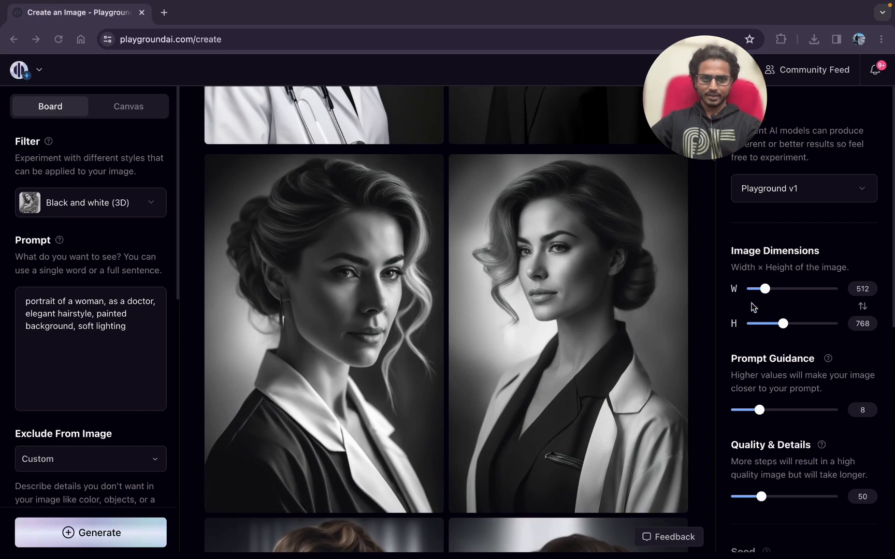
Step: Switch the model back to Stable Diffusion XL and reapply the Black and white (3D) filter
left_click(822, 191)
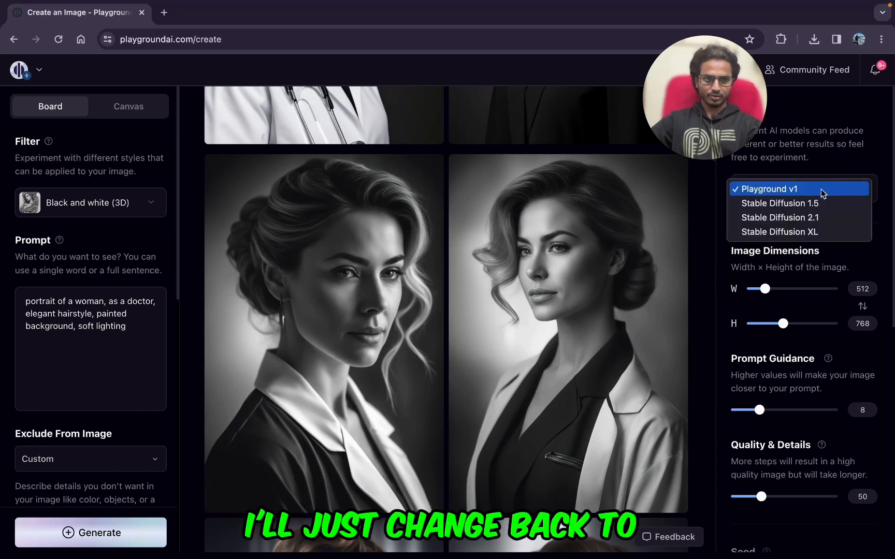
left_click(792, 232)
left_click(150, 203)
type("bl")
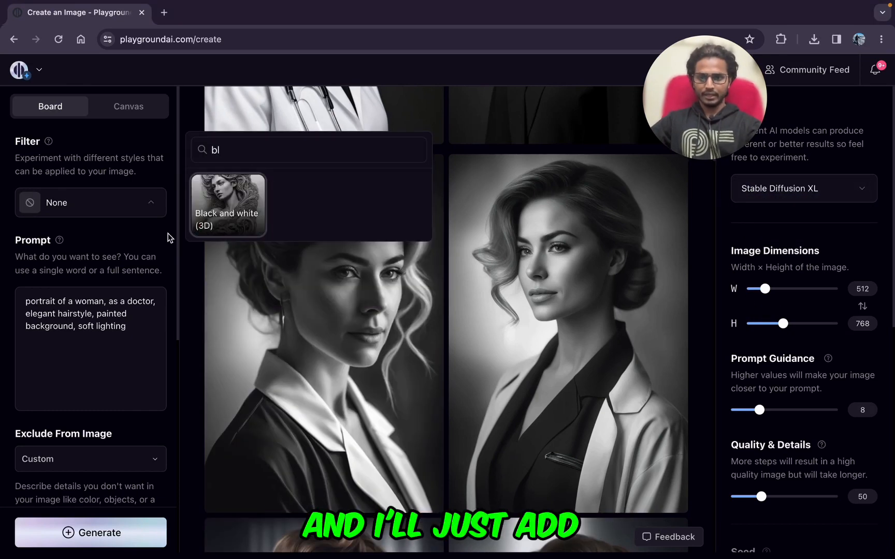
left_click(228, 228)
Step: Upload the mixpnk-style-portrait image ending in 505.png from Downloads as the Image to Image reference
scroll(90, 311, "down", 8)
left_click(75, 452)
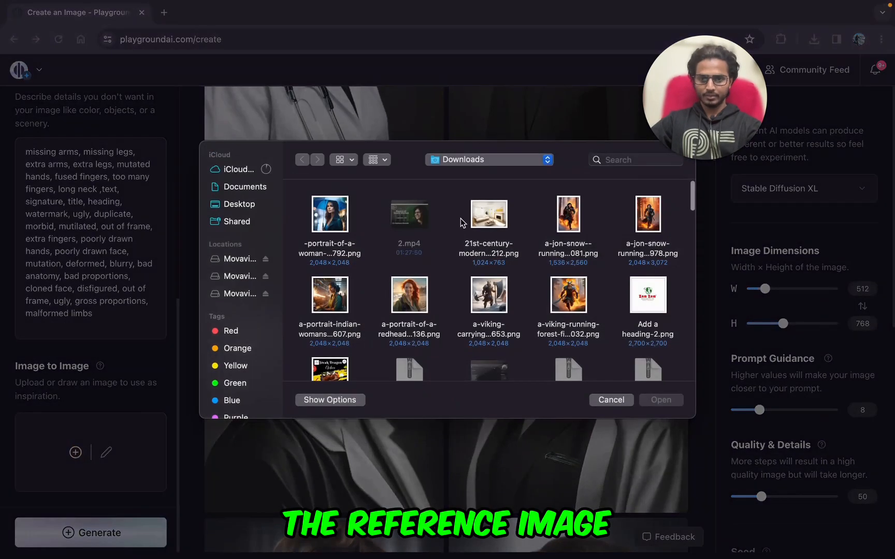
scroll(488, 249, "down", 10)
left_click(488, 236)
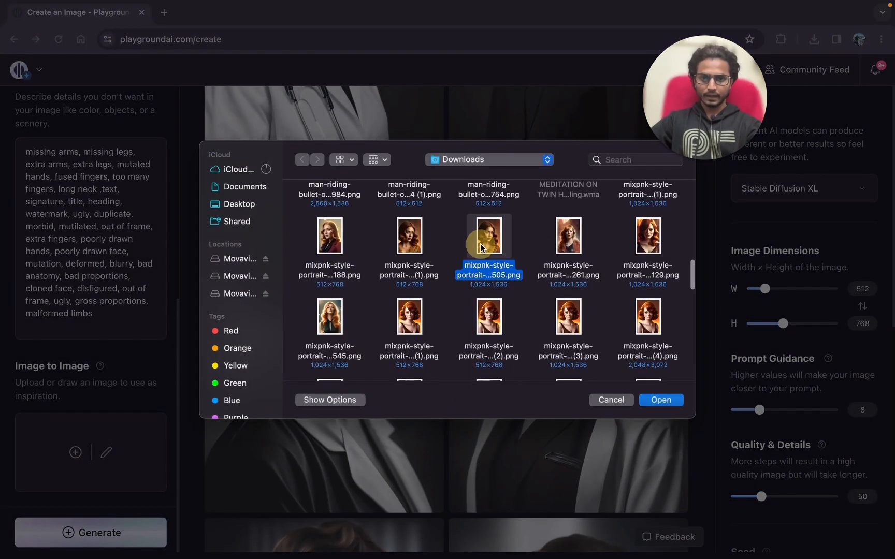
left_click(661, 400)
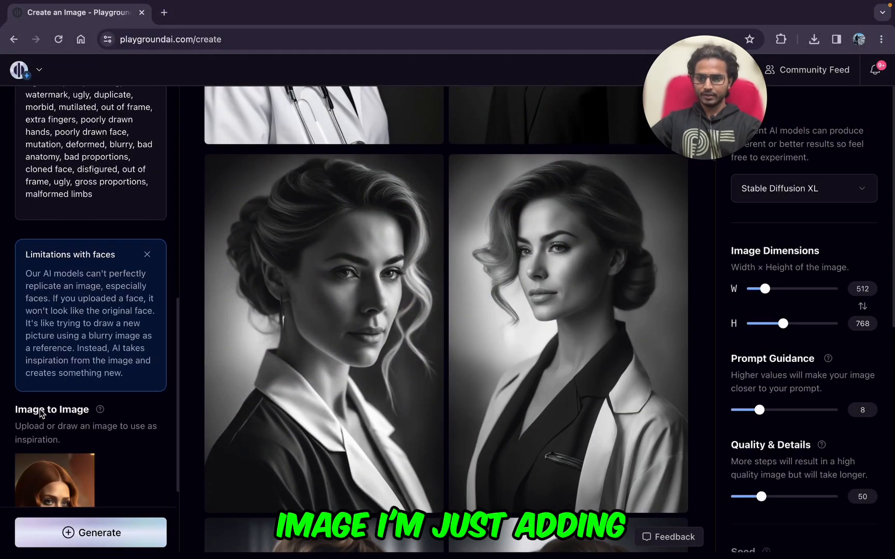
Step: Set the reference image's strength to 19 and generate a new batch of doctor portraits
scroll(46, 440, "down", 4)
left_click_drag(49, 461, 45, 461)
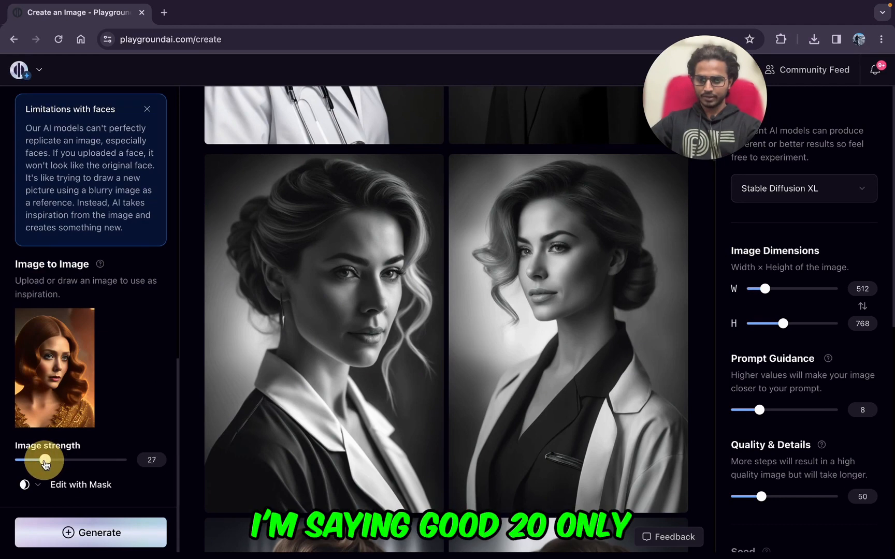
scroll(290, 394, "up", 7)
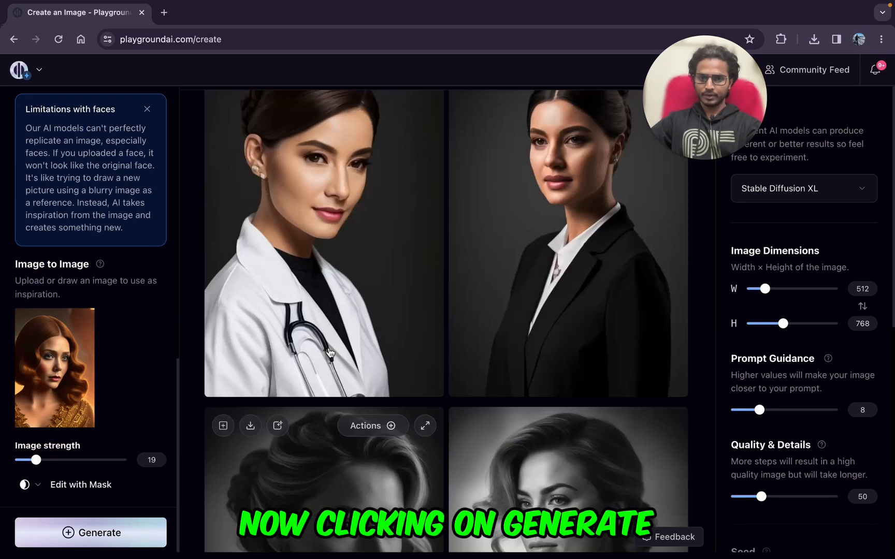
left_click(71, 532)
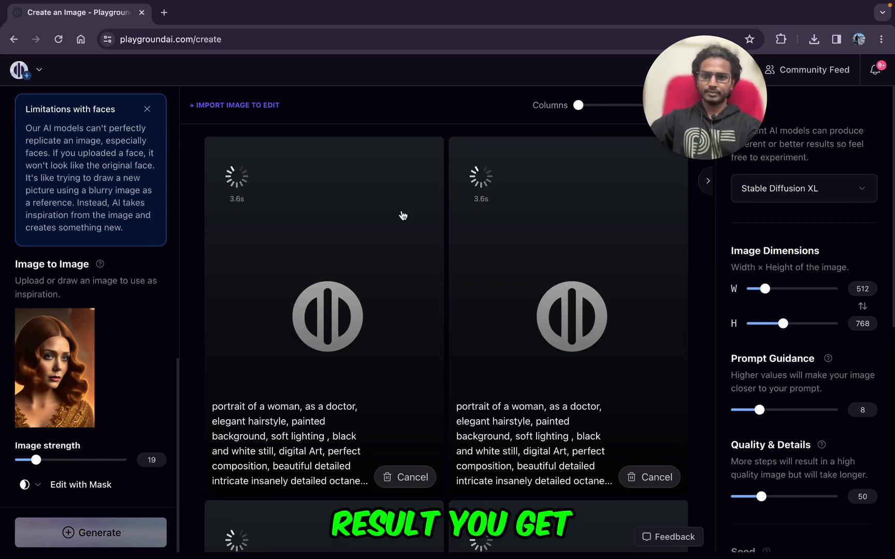
Step: Examine the four portraits generated from the reference image and view the woman in the orange coat at enlarged size
scroll(480, 264, "down", 4)
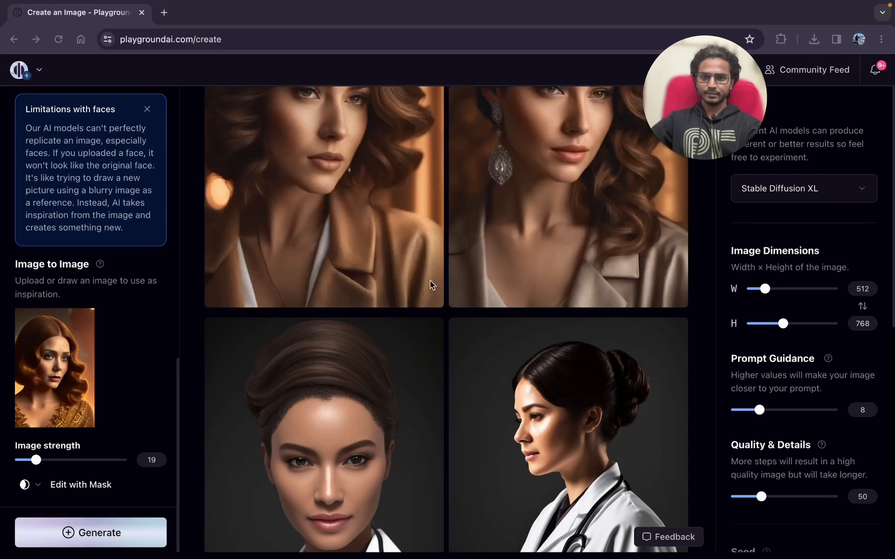
scroll(363, 345, "down", 1)
scroll(362, 344, "up", 12)
scroll(426, 352, "down", 8)
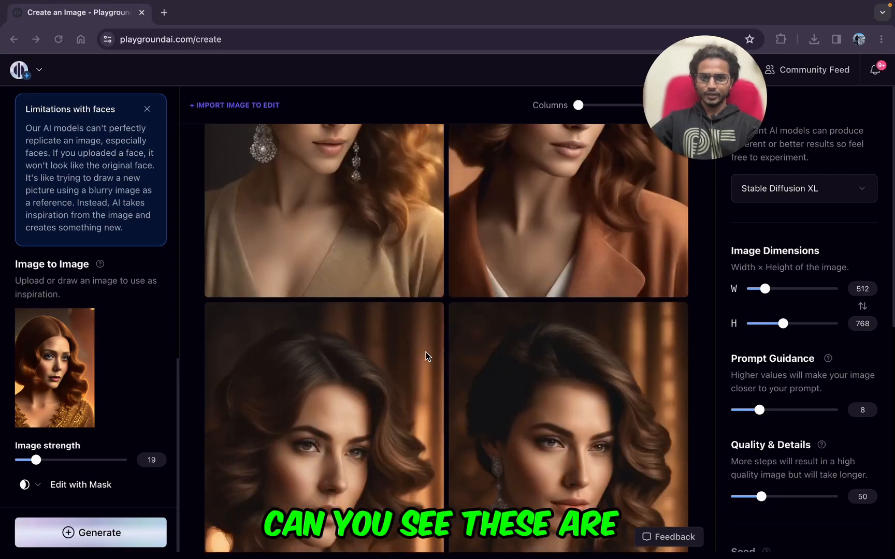
scroll(425, 352, "up", 8)
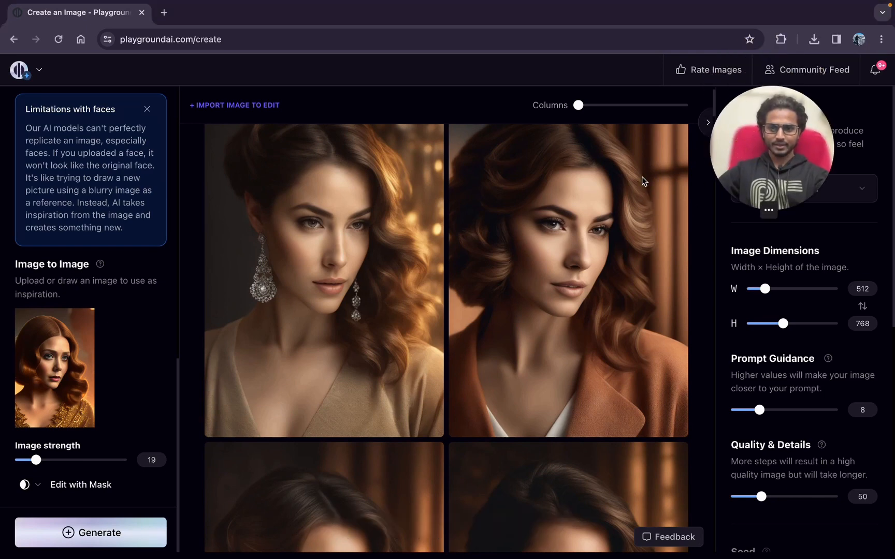
scroll(109, 347, "up", 5)
scroll(112, 352, "down", 5)
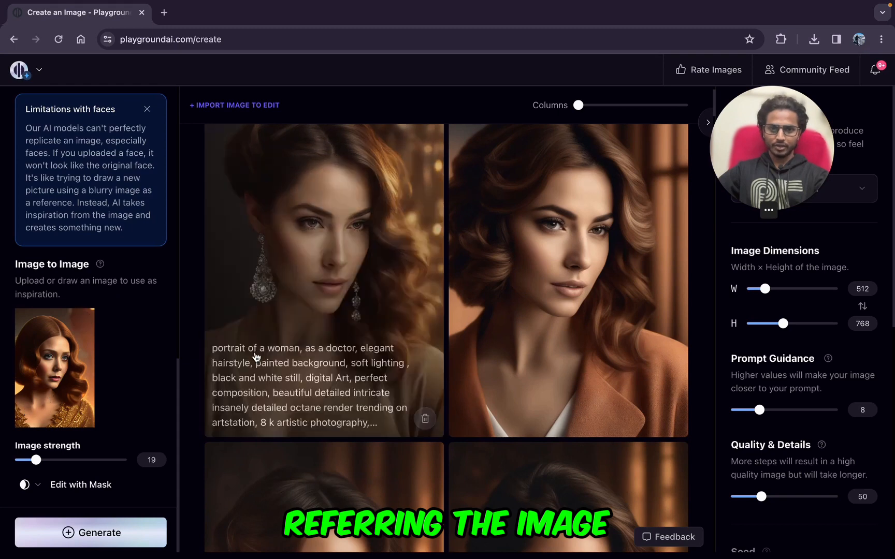
scroll(507, 300, "down", 3)
scroll(510, 305, "down", 3)
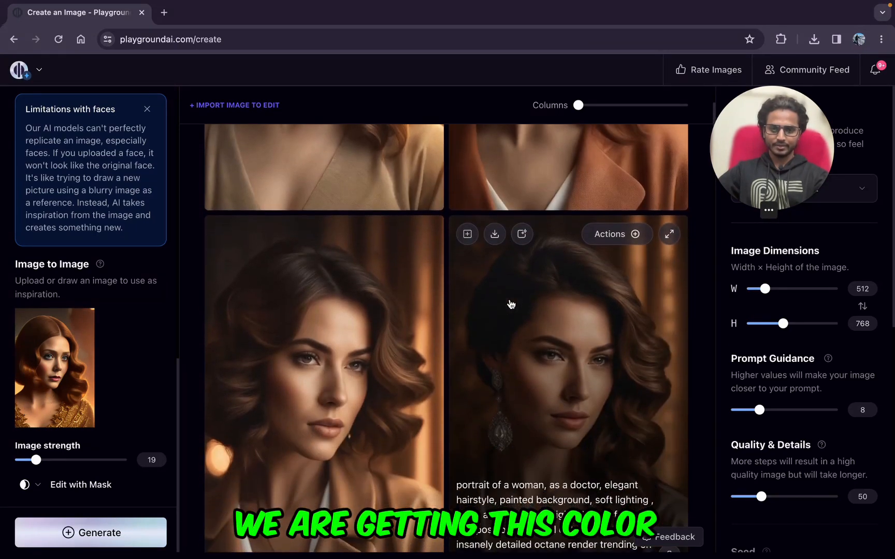
scroll(510, 304, "up", 6)
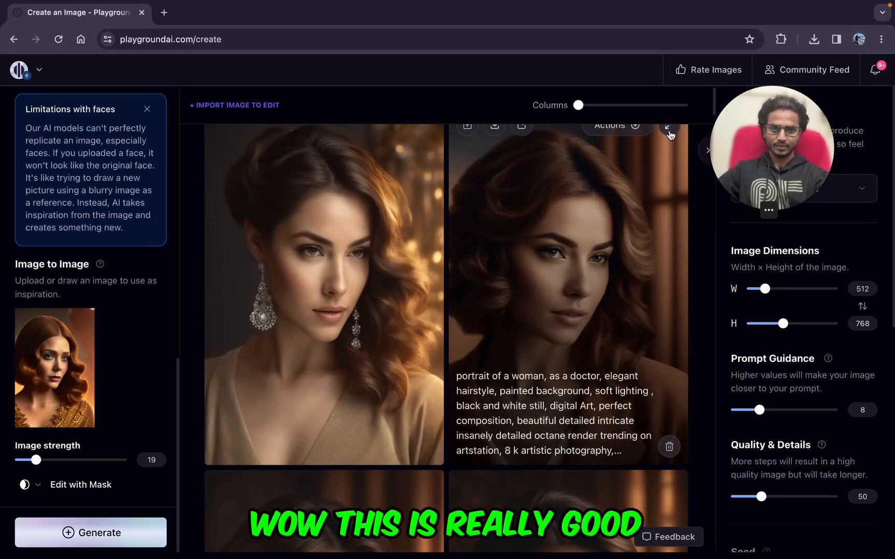
left_click(666, 131)
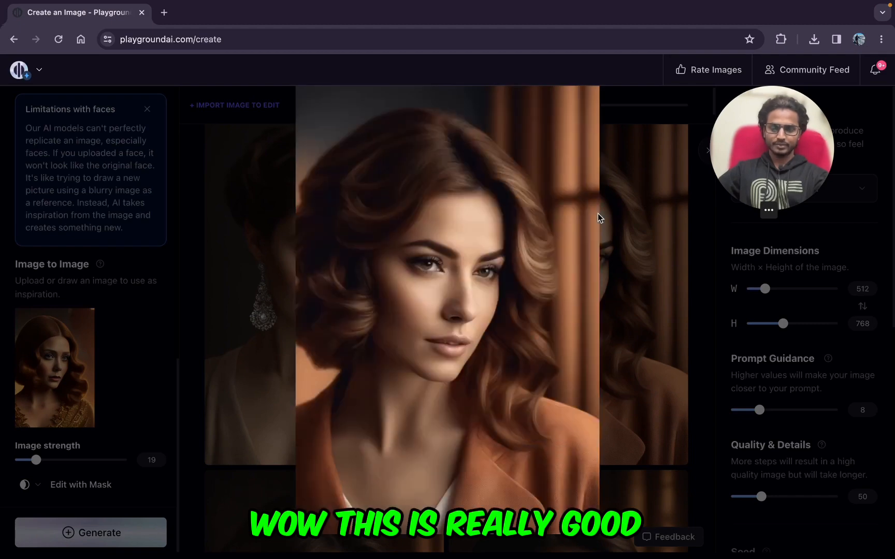
left_click(204, 327)
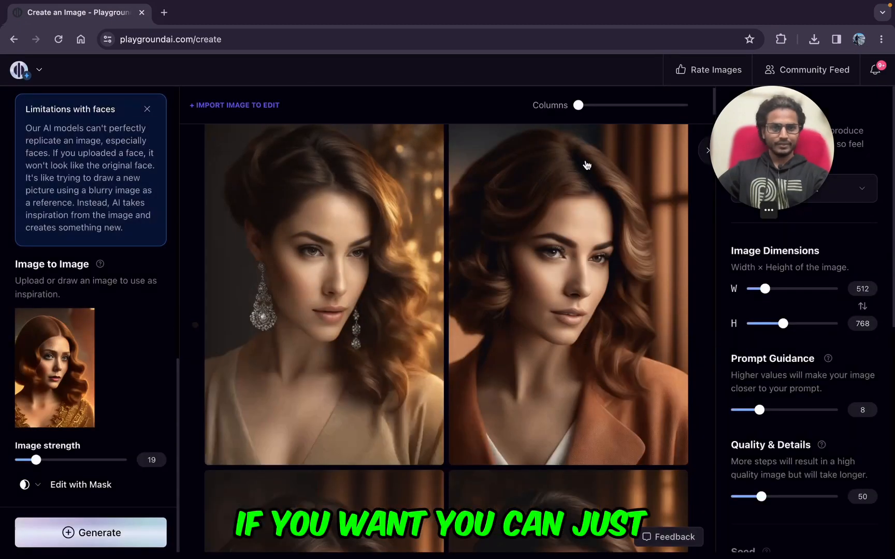
Step: Upscale the portrait of the woman in the orange coat by 4x, download it and view it full screen in Preview
left_click(621, 128)
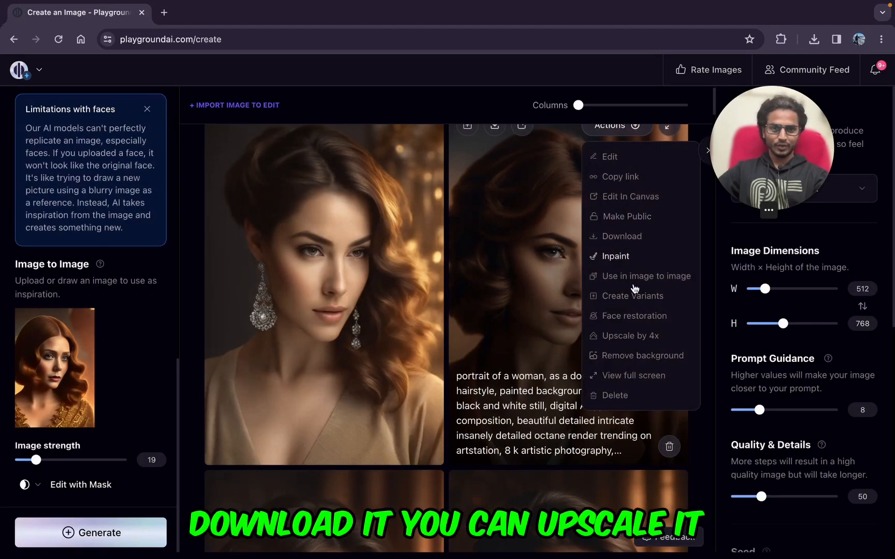
left_click(628, 339)
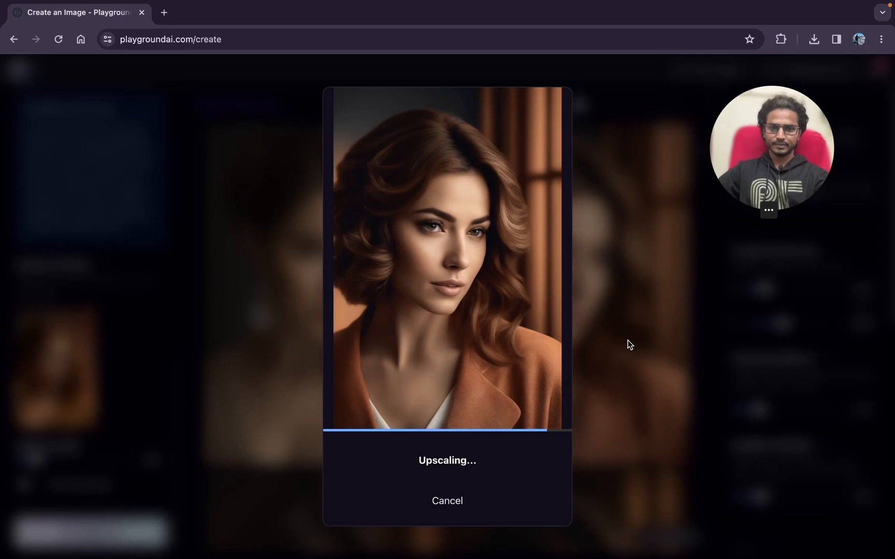
left_click(456, 458)
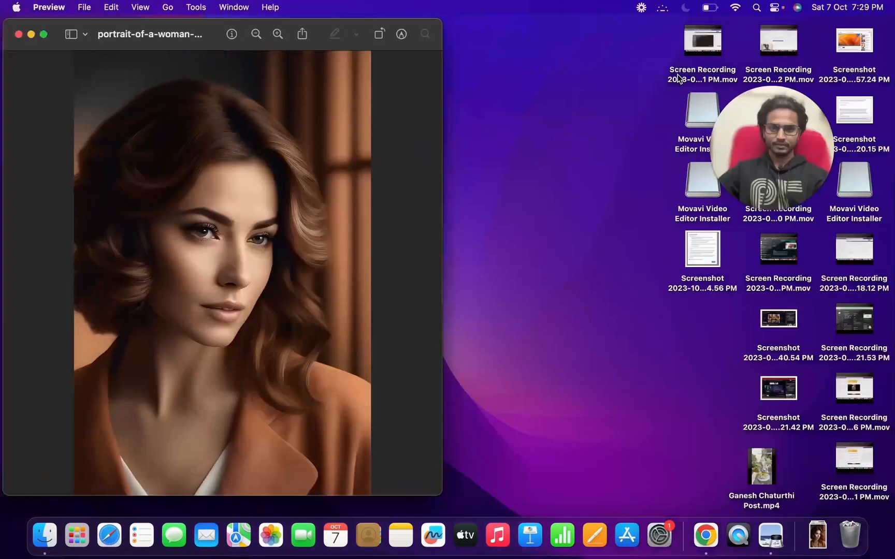
left_click(44, 34)
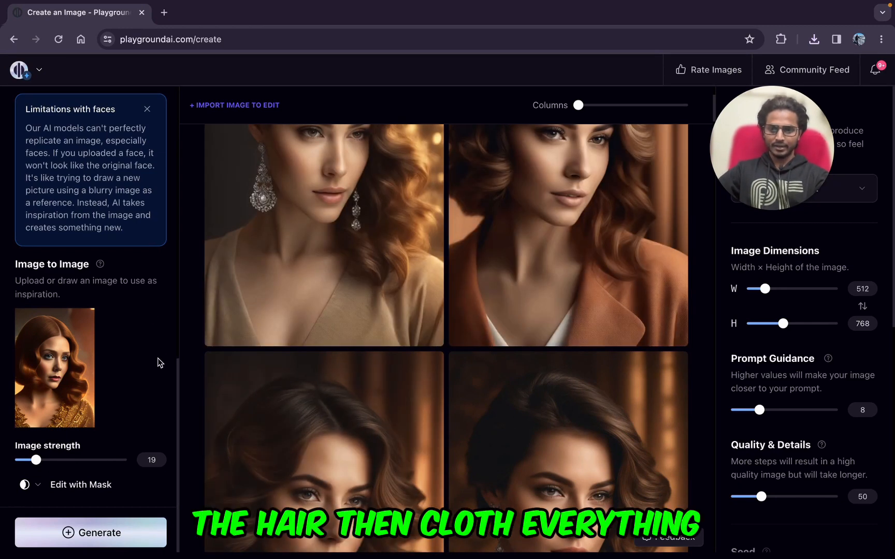
scroll(134, 263, "up", 2)
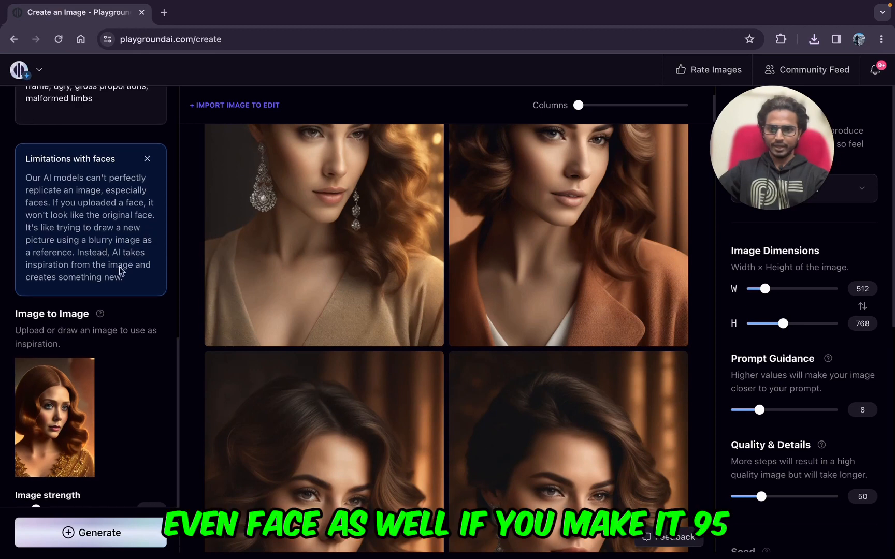
scroll(99, 423, "down", 1)
scroll(98, 422, "up", 15)
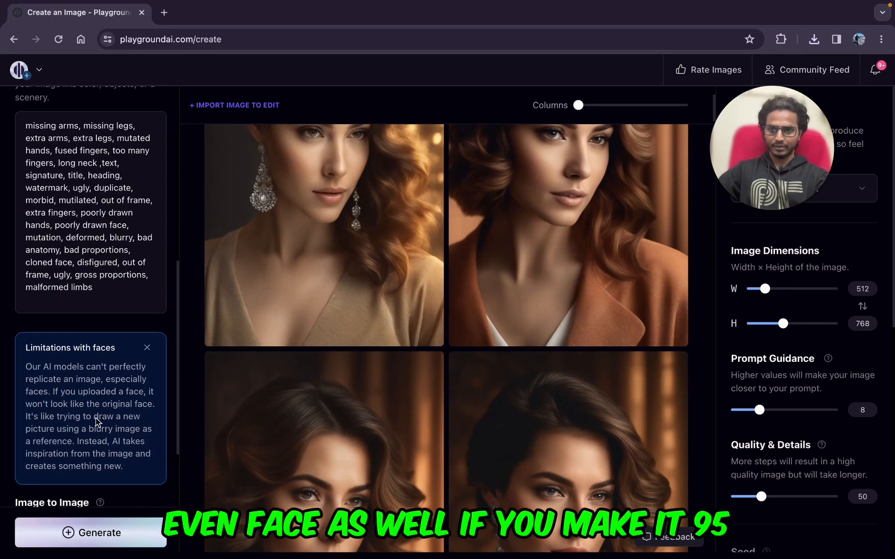
scroll(95, 422, "down", 10)
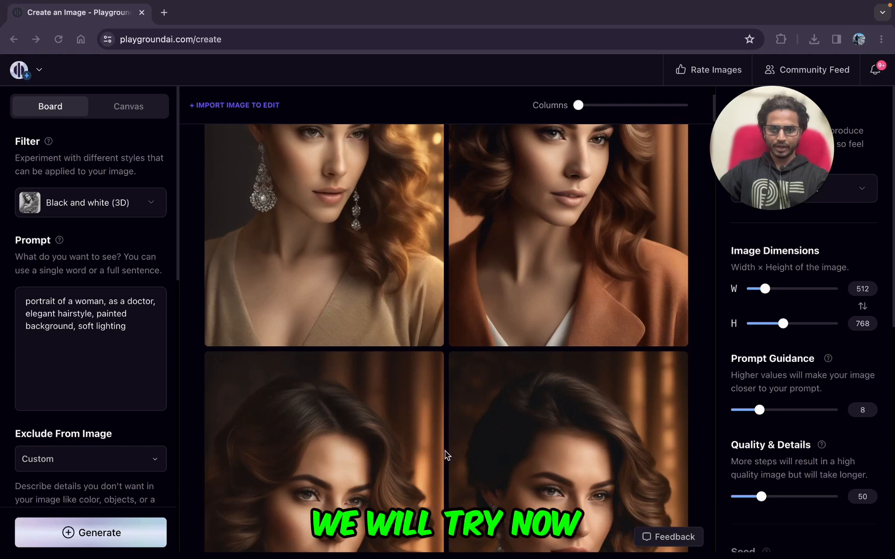
Step: Remove the reference image and generate a batch from the prompt "1920 london, vegetable market, crowded, people screaming, highly detailed."
triple_click(82, 329)
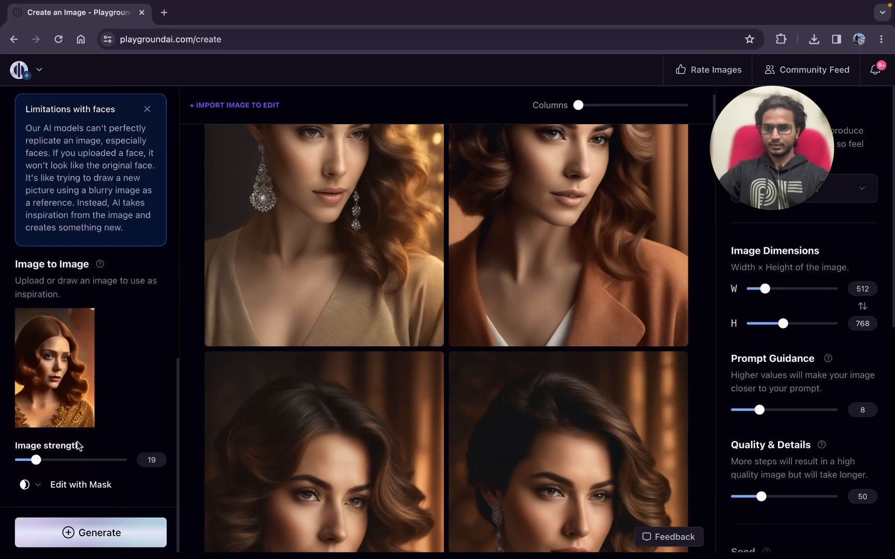
left_click(82, 321)
scroll(85, 319, "up", 8)
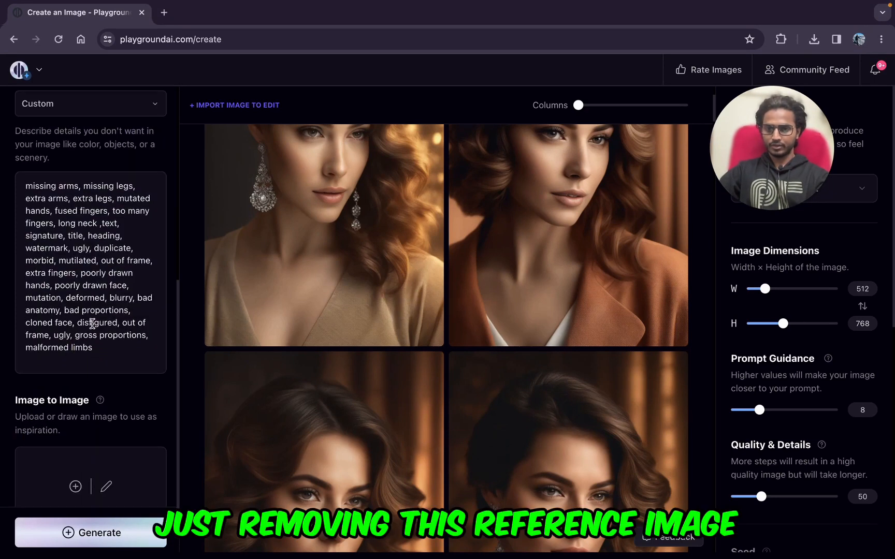
left_click(89, 537)
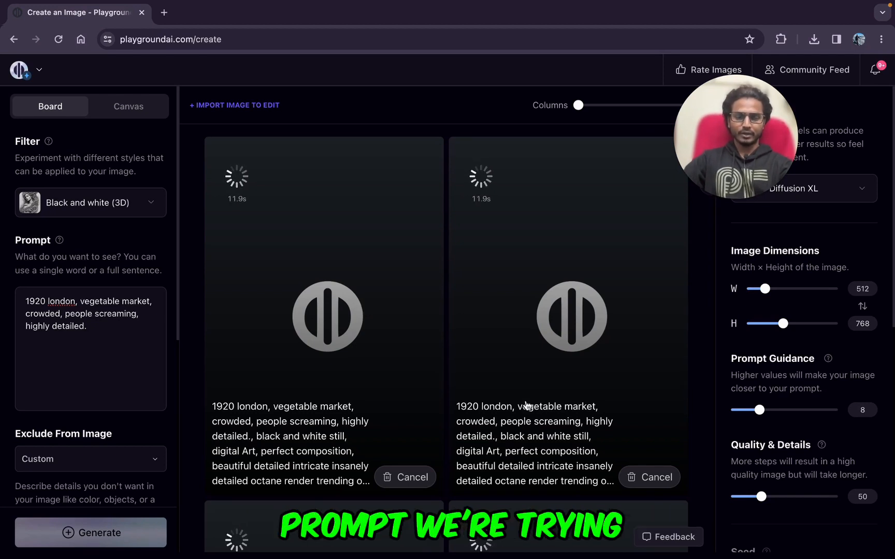
left_click(678, 238)
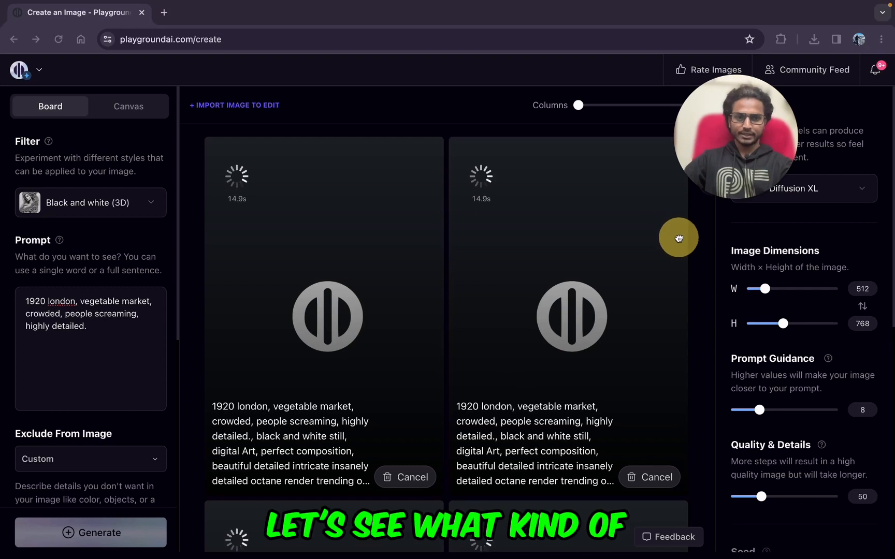
left_click(695, 254)
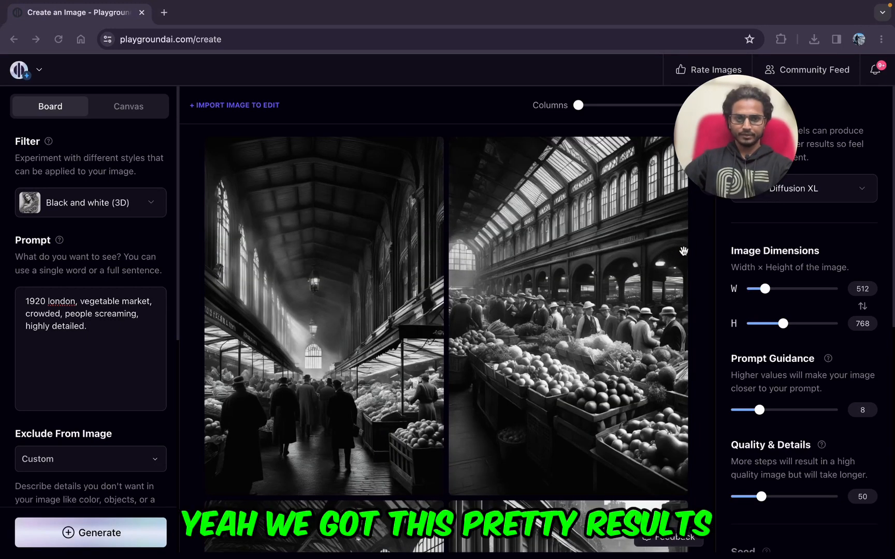
Step: Examine the four generated market images, viewing the glass-roofed market hall and the crowded street stall at enlarged size
scroll(554, 318, "down", 10)
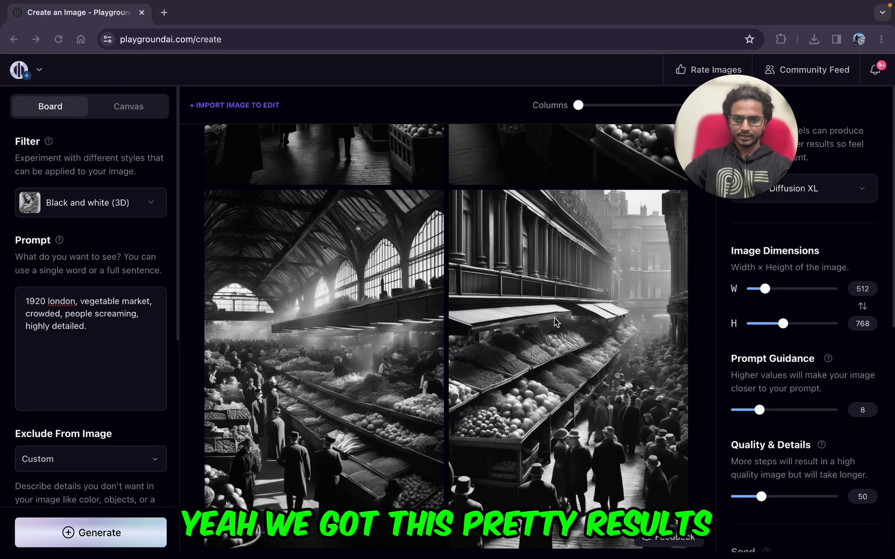
scroll(554, 317, "up", 5)
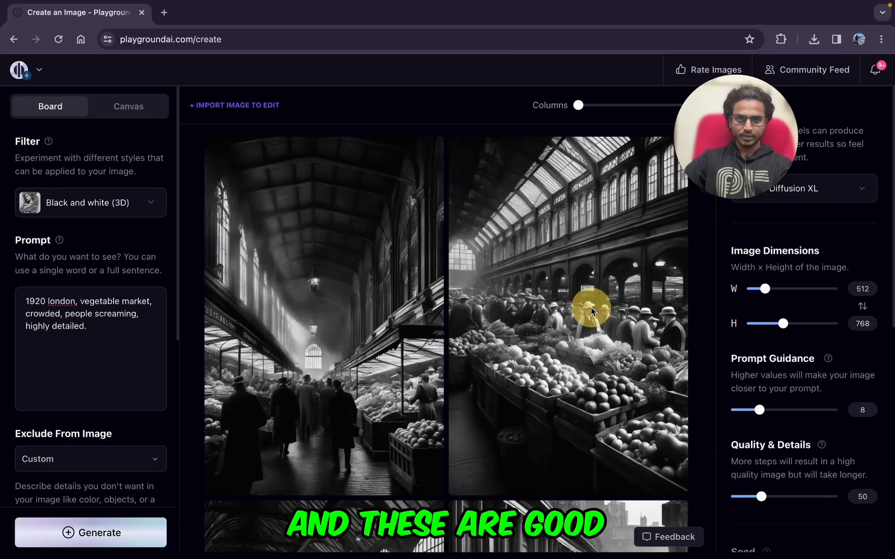
left_click(669, 155)
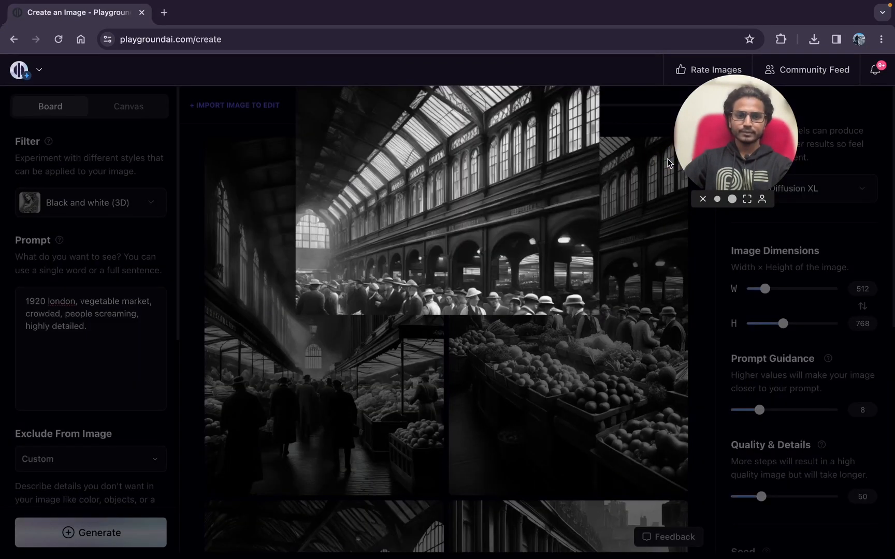
left_click(192, 383)
scroll(569, 311, "down", 5)
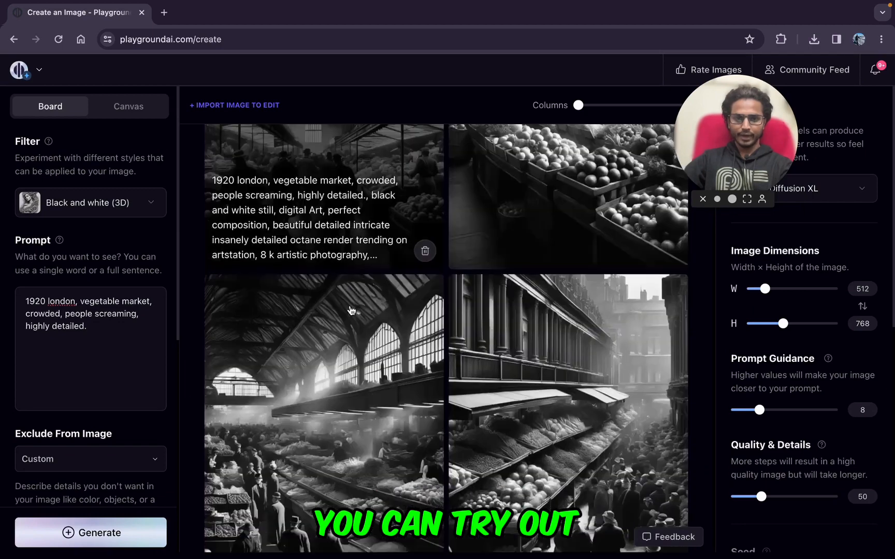
left_click(672, 277)
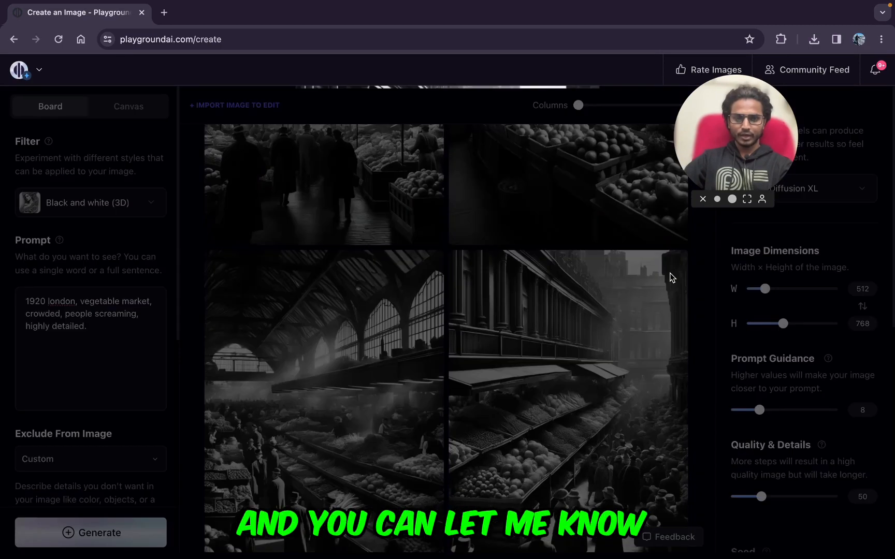
left_click(208, 346)
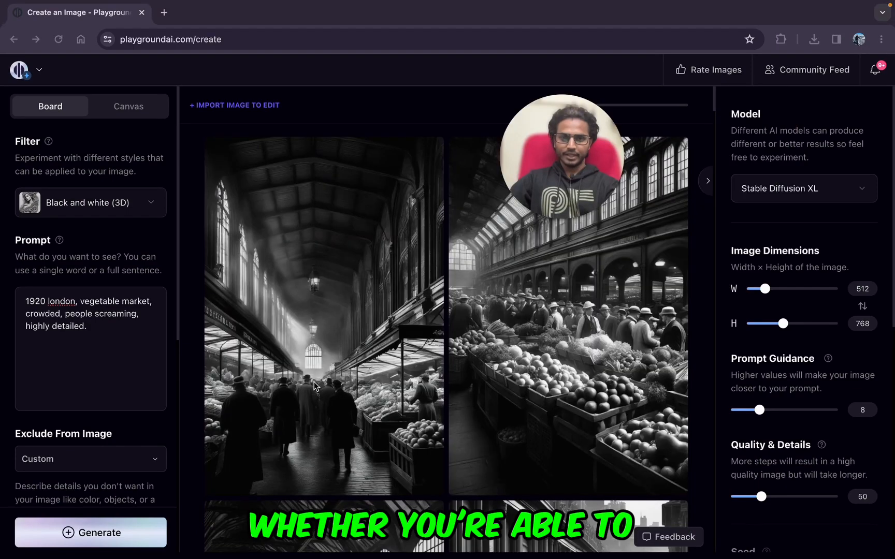
scroll(342, 410, "down", 4)
scroll(340, 410, "down", 18)
scroll(340, 410, "up", 20)
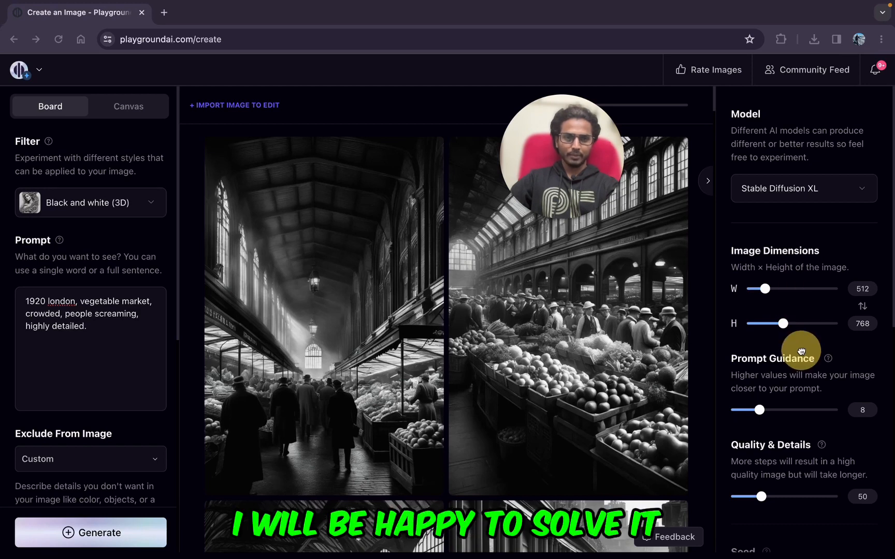
Step: Generate another batch of the vegetable market scene with the Playground v1 model and the Black and white (3D) filter
left_click(862, 190)
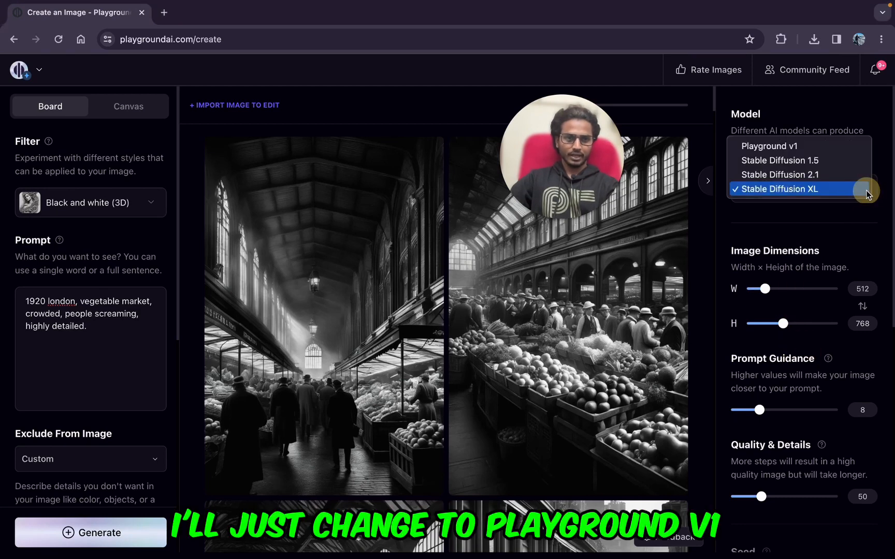
left_click(768, 146)
left_click(155, 202)
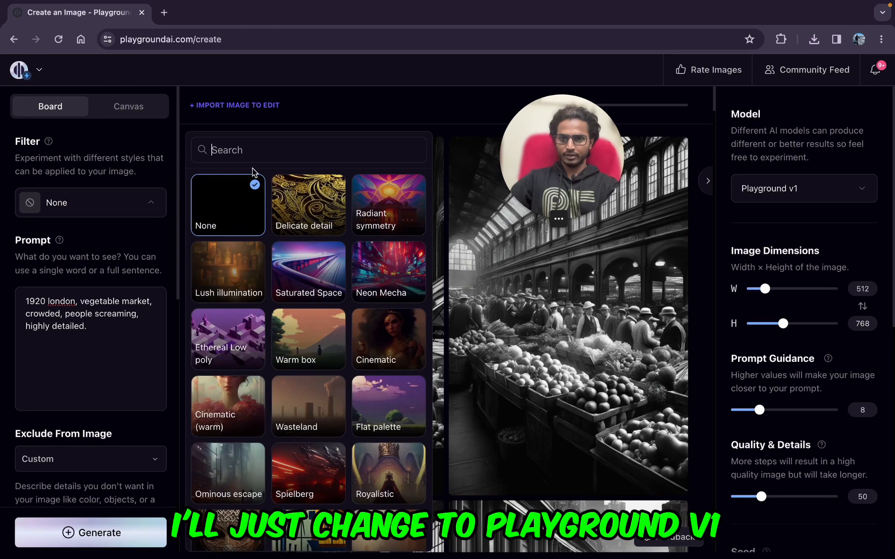
type("bl")
left_click(228, 205)
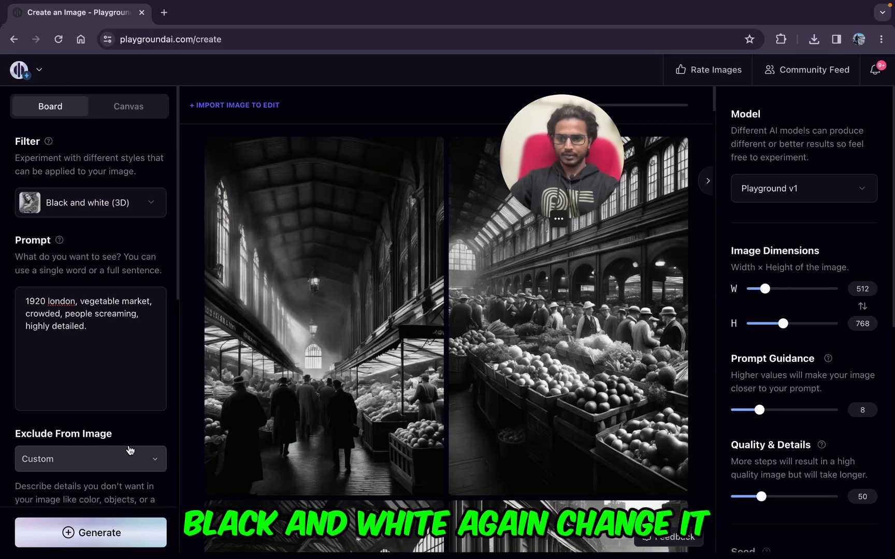
left_click(101, 537)
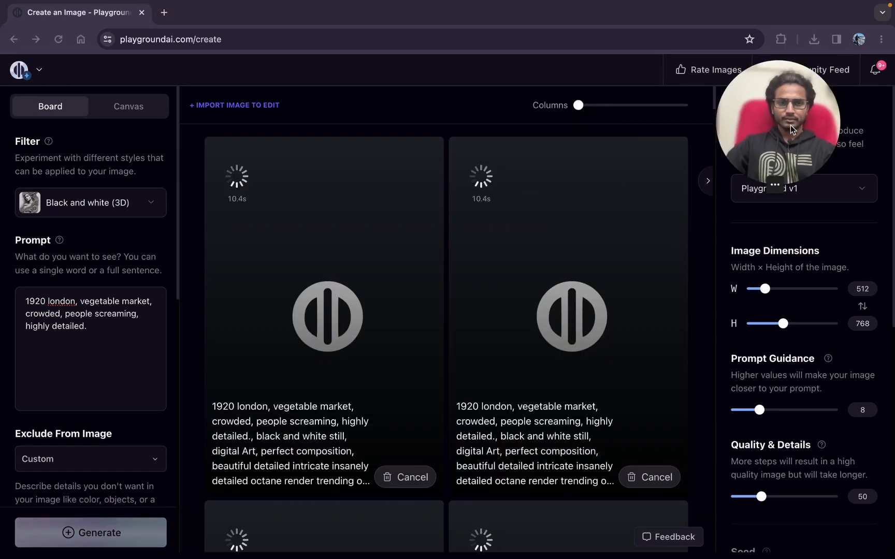
Step: Compare the Playground v1 market images with the earlier Stable Diffusion XL batch for crowd, setting and detail
scroll(442, 441, "down", 7)
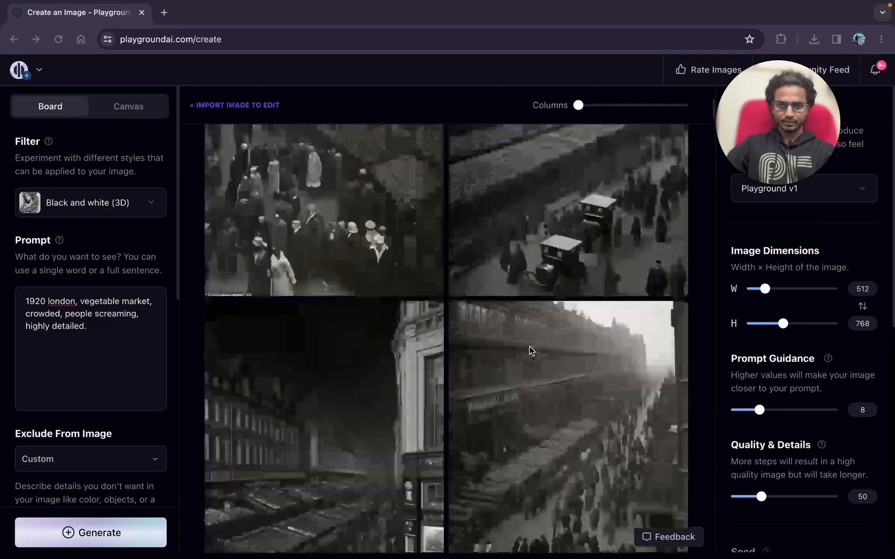
scroll(529, 346, "down", 6)
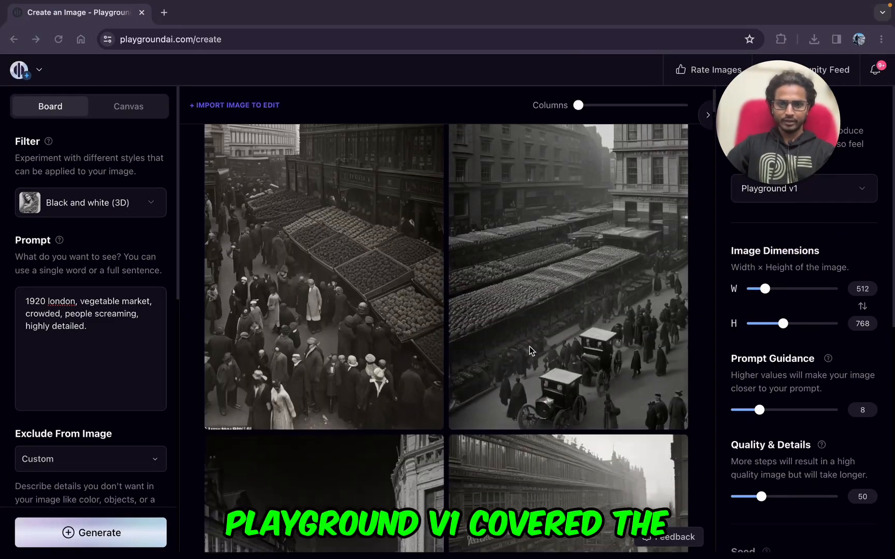
scroll(644, 223, "up", 6)
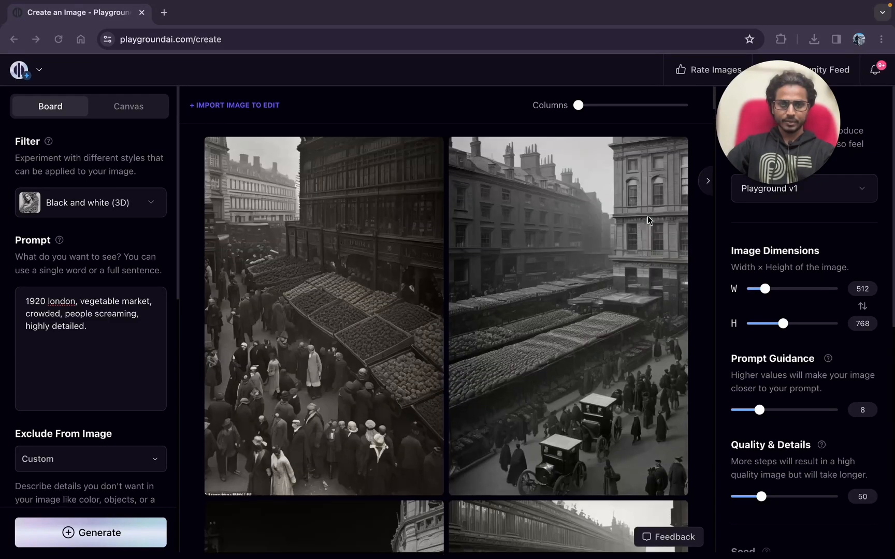
scroll(573, 251, "down", 9)
scroll(573, 251, "down", 5)
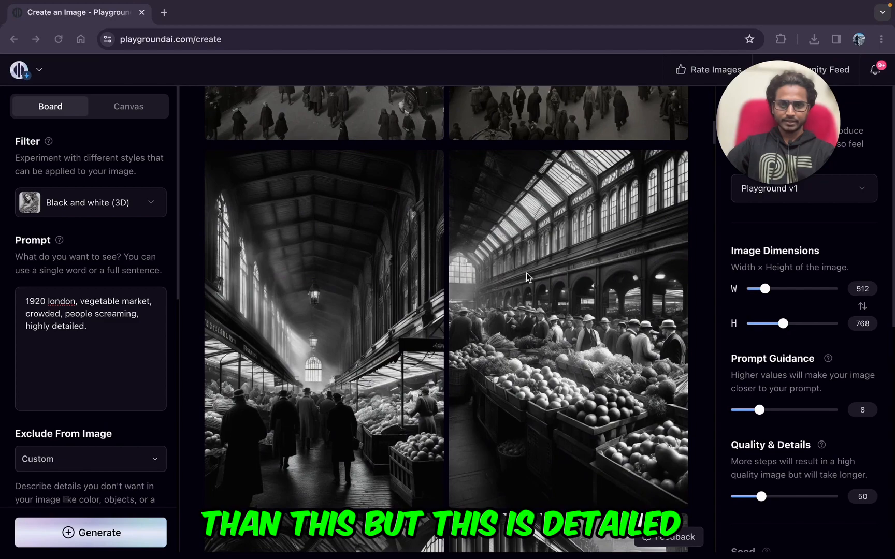
scroll(526, 277, "up", 4)
scroll(549, 424, "down", 2)
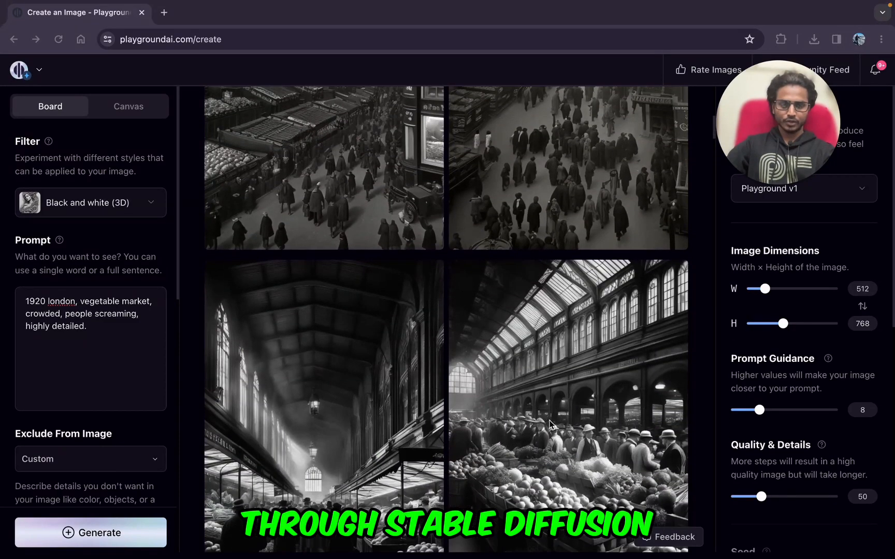
scroll(550, 424, "up", 5)
scroll(601, 408, "down", 3)
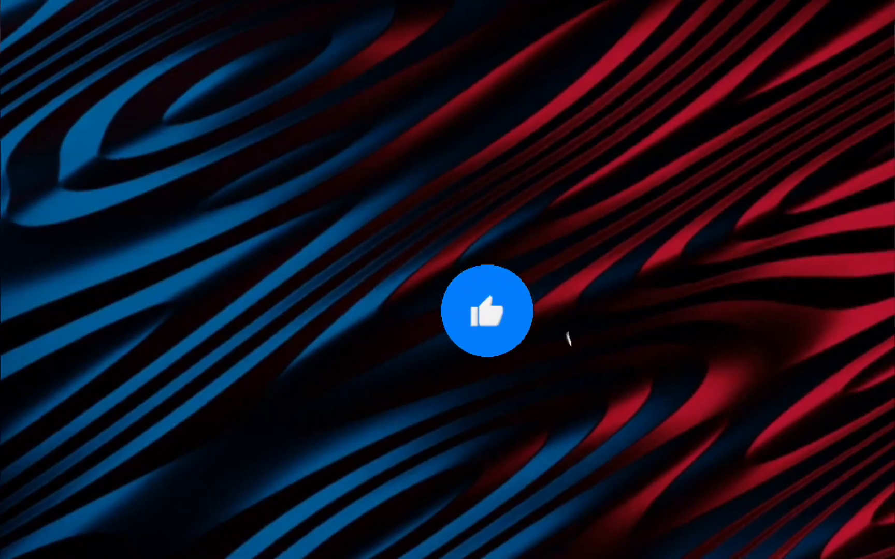